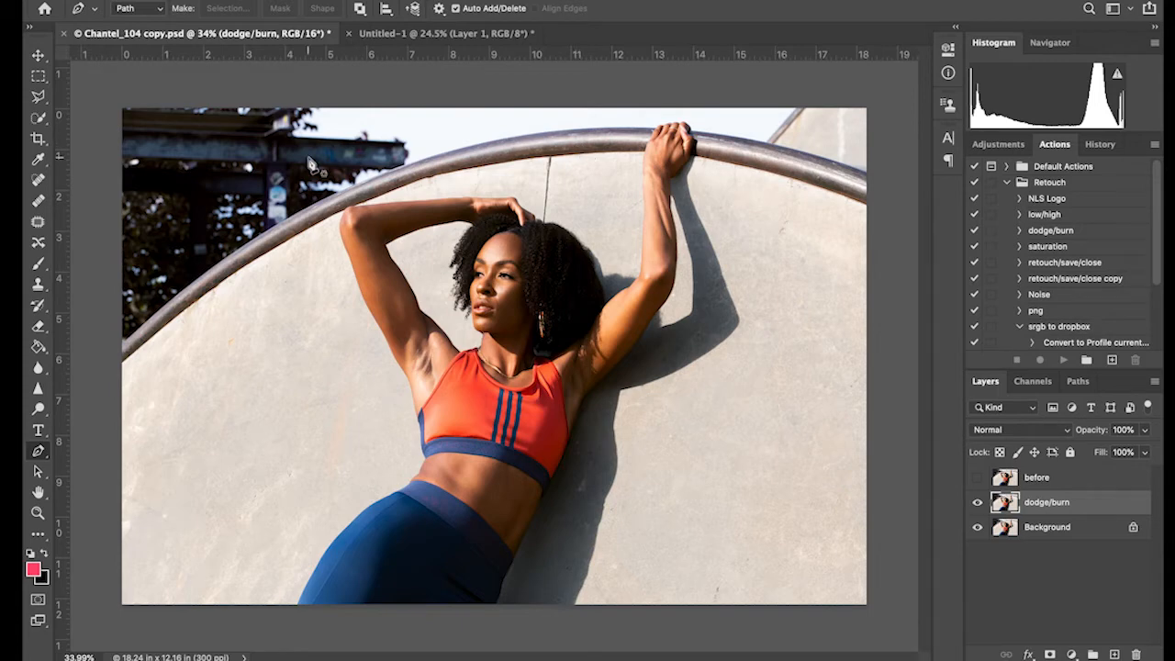
# Trace a Pen path along the curved rail's upper edge from the photo's left border to the raised hand
pyautogui.press('super+plus')
pyautogui.hscroll(-5, 197, 359)
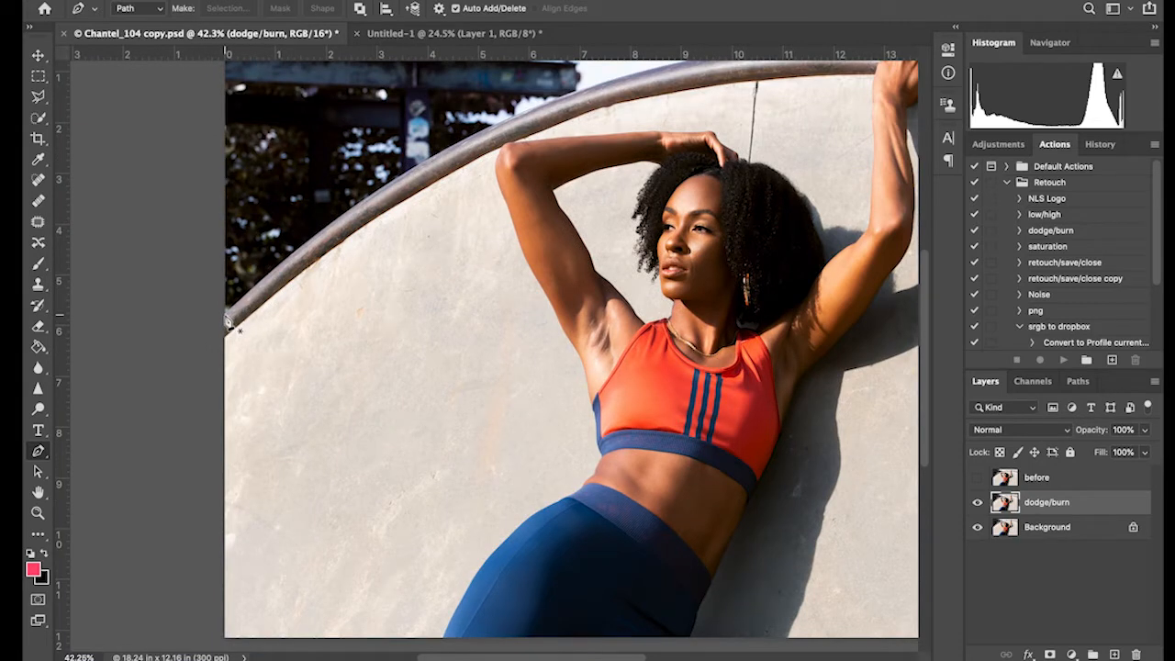
pyautogui.click(227, 316)
pyautogui.moveTo(520, 118); pyautogui.dragTo(677, 74)
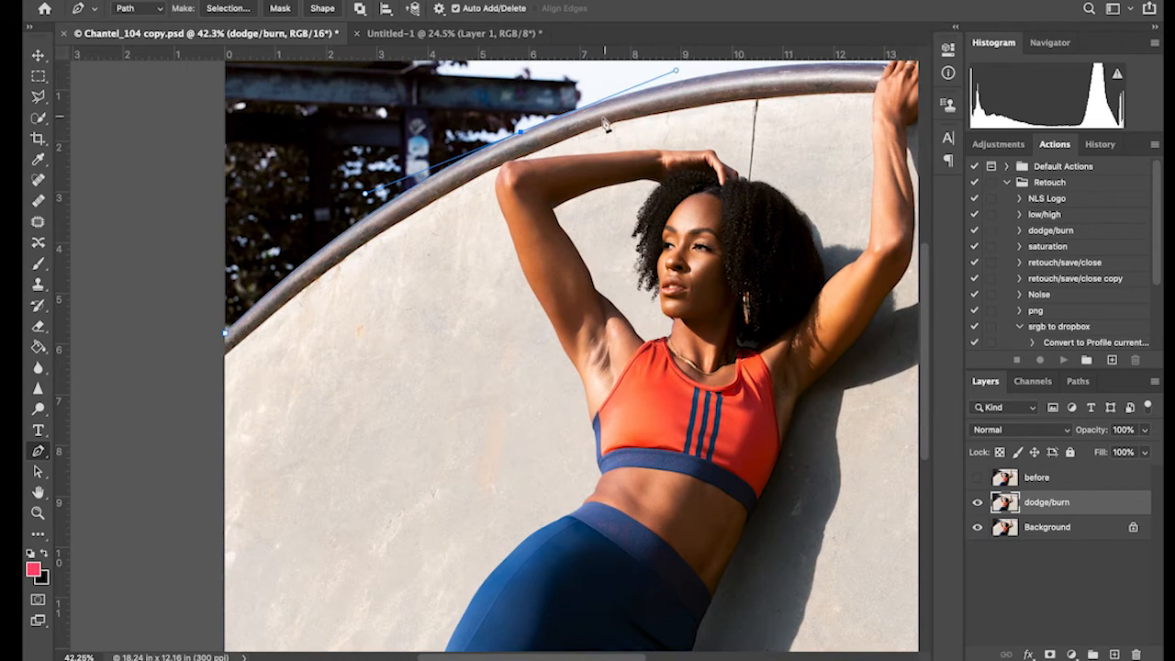
pyautogui.hscroll(5, 604, 121)
pyautogui.scroll(2, 603, 120)
pyautogui.keyDown('alt'); pyautogui.click(450, 163); pyautogui.keyUp('alt')
pyautogui.hscroll(6, 533, 156)
pyautogui.scroll(1, 533, 156)
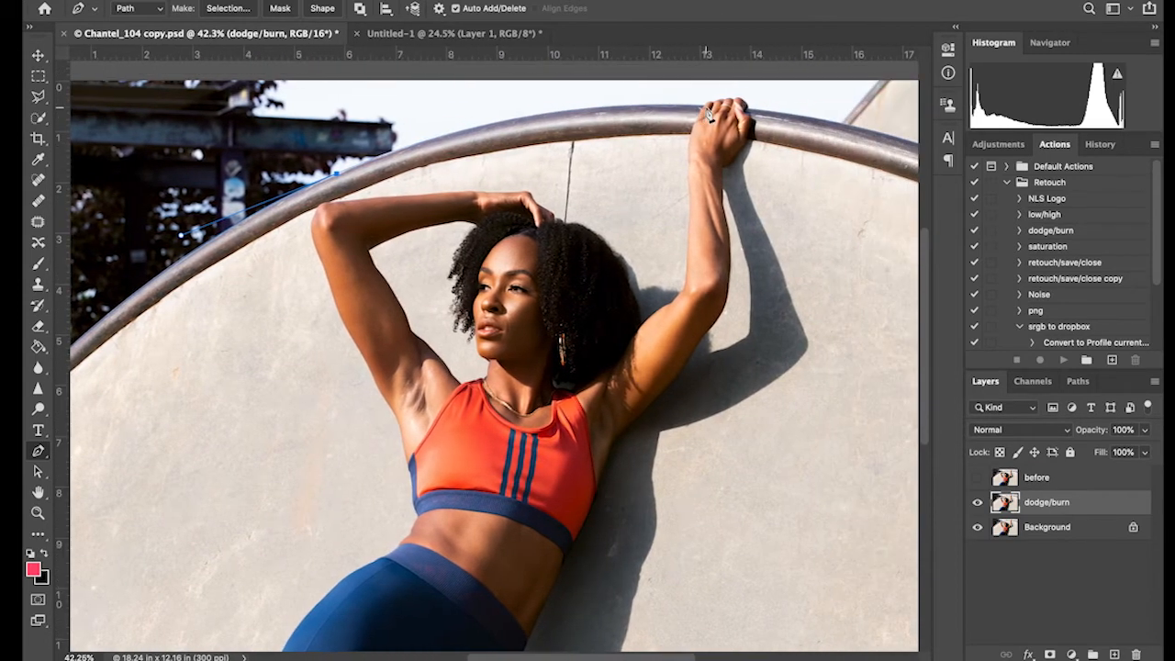
pyautogui.moveTo(705, 108); pyautogui.dragTo(898, 120)
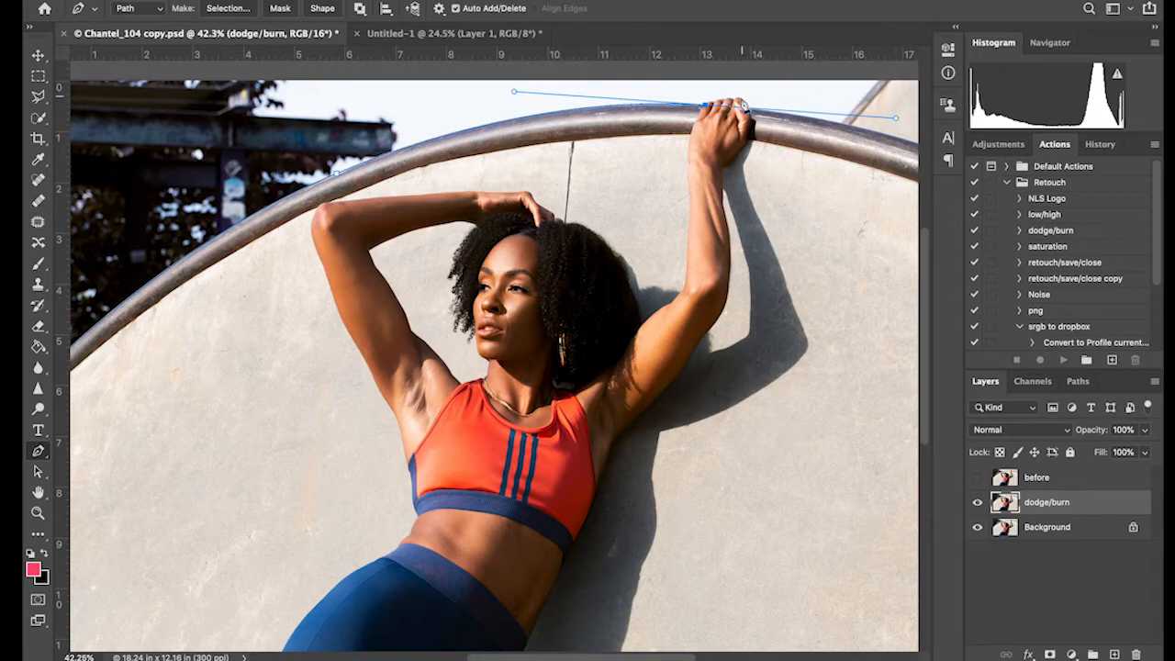
pyautogui.keyDown('alt'); pyautogui.click(705, 105); pyautogui.keyUp('alt')
# Continue the path around the knuckles and fingertips of the hand gripping the rail
pyautogui.scroll(4, 775, 120)
pyautogui.click(409, 175)
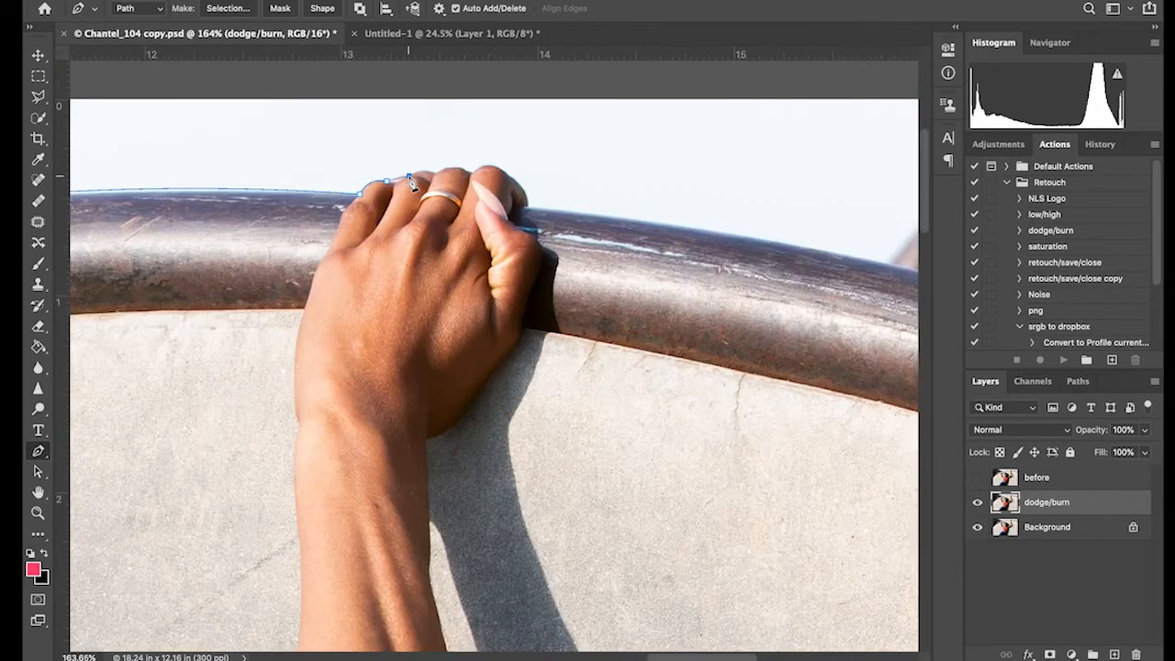
pyautogui.moveTo(412, 185); pyautogui.dragTo(418, 182)
pyautogui.moveTo(443, 180); pyautogui.dragTo(476, 184)
pyautogui.moveTo(507, 178); pyautogui.dragTo(525, 195)
pyautogui.keyDown('alt'); pyautogui.click(508, 176); pyautogui.keyUp('alt')
pyautogui.scroll(-2, 615, 227)
pyautogui.hscroll(3, 615, 228)
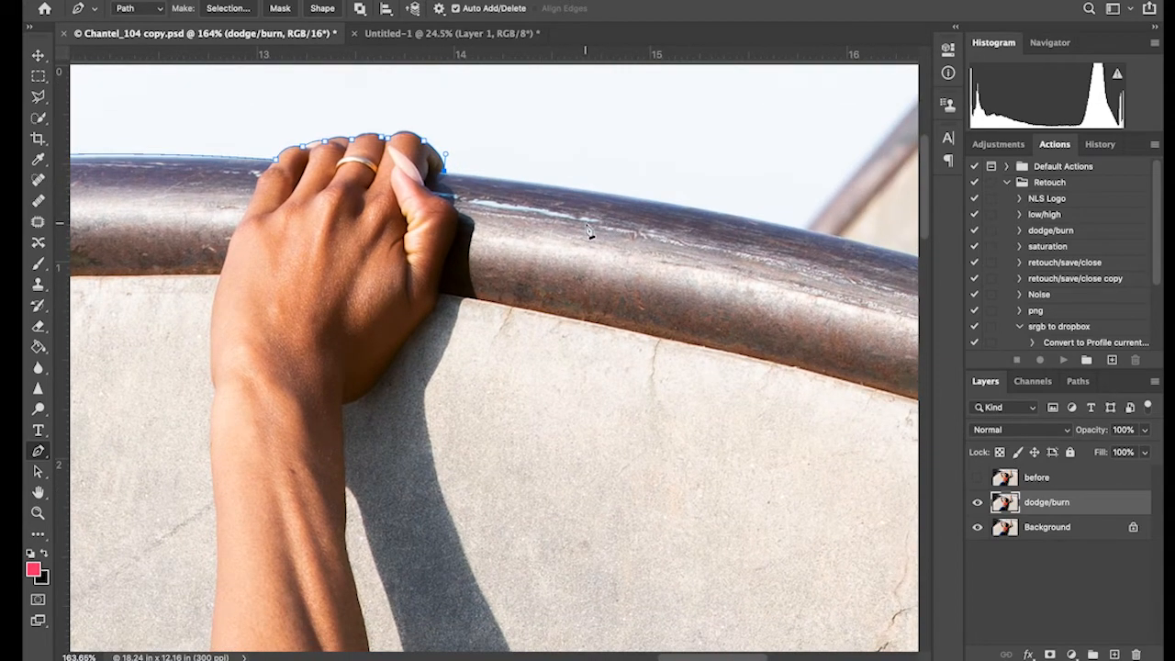
# Extend the path along the rail beyond the hand, then up the background wall's edge to the photo's top border
pyautogui.click(805, 231)
pyautogui.moveTo(810, 238)
pyautogui.mouseDown()
pyautogui.moveTo(821, 252)
pyautogui.moveTo(832, 242)
pyautogui.mouseUp()
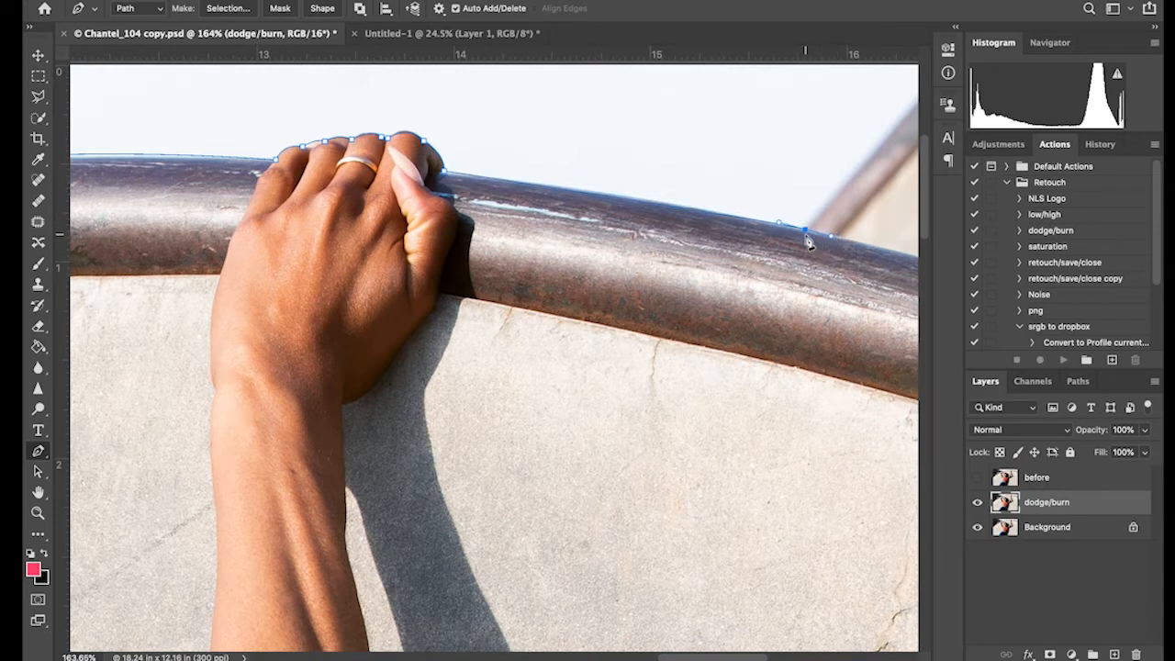
pyautogui.hscroll(5, 807, 241)
pyautogui.scroll(1, 806, 241)
pyautogui.keyDown('alt'); pyautogui.click(658, 242); pyautogui.keyUp('alt')
pyautogui.scroll(2, 659, 243)
pyautogui.hscroll(2, 659, 243)
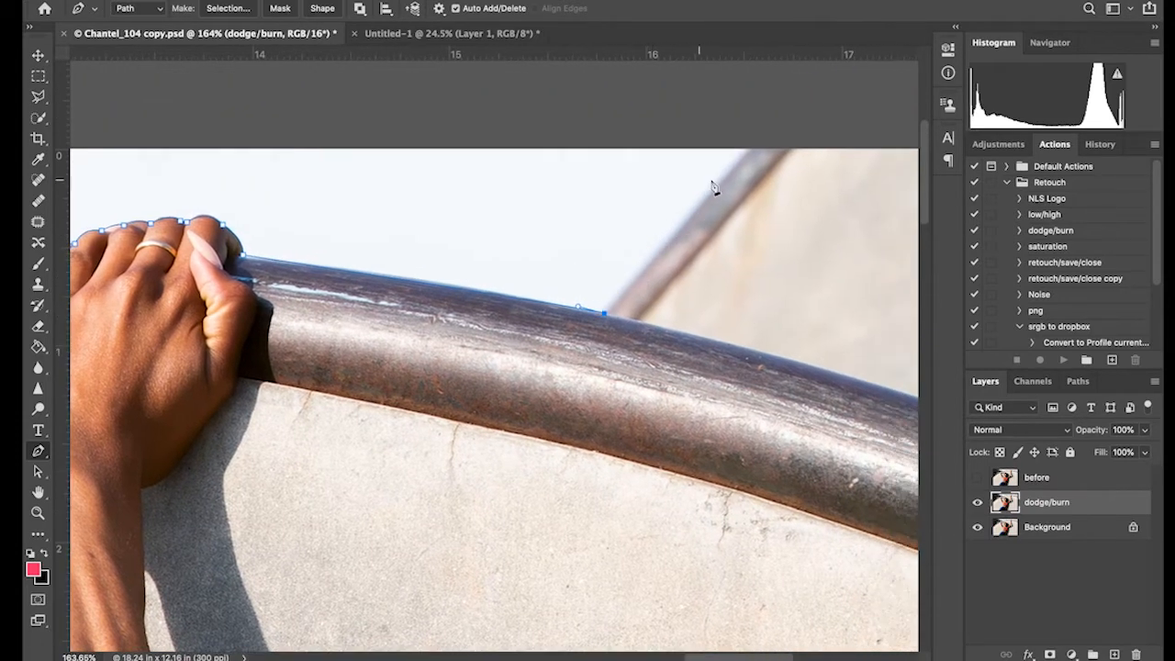
pyautogui.scroll(-5, 756, 156)
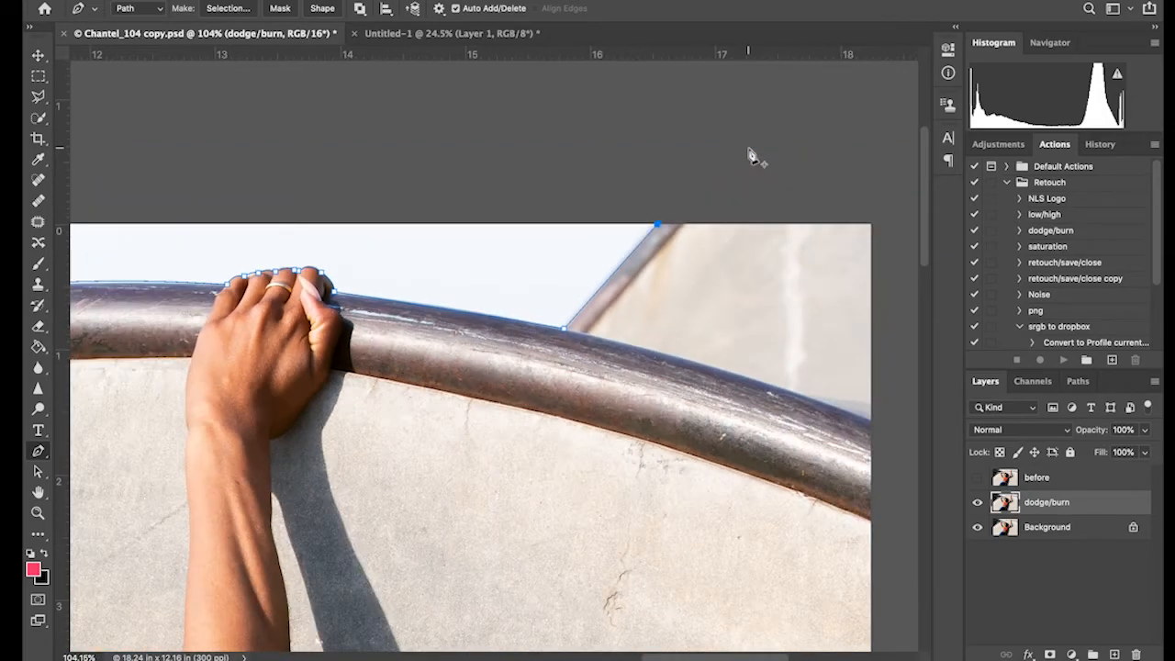
# Close the path by running it outside the canvas around the upper-left corner back to its starting point
pyautogui.hscroll(-8, 545, 178)
pyautogui.hscroll(-15, 545, 178)
pyautogui.scroll(-1, 352, 175)
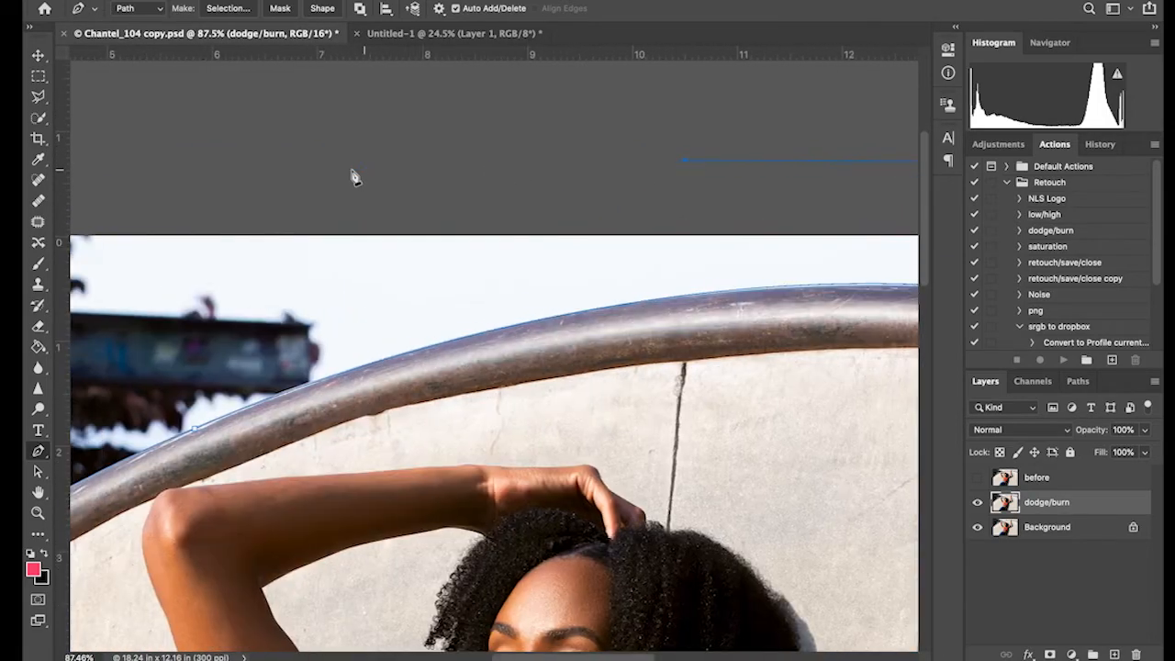
pyautogui.hscroll(-7, 225, 175)
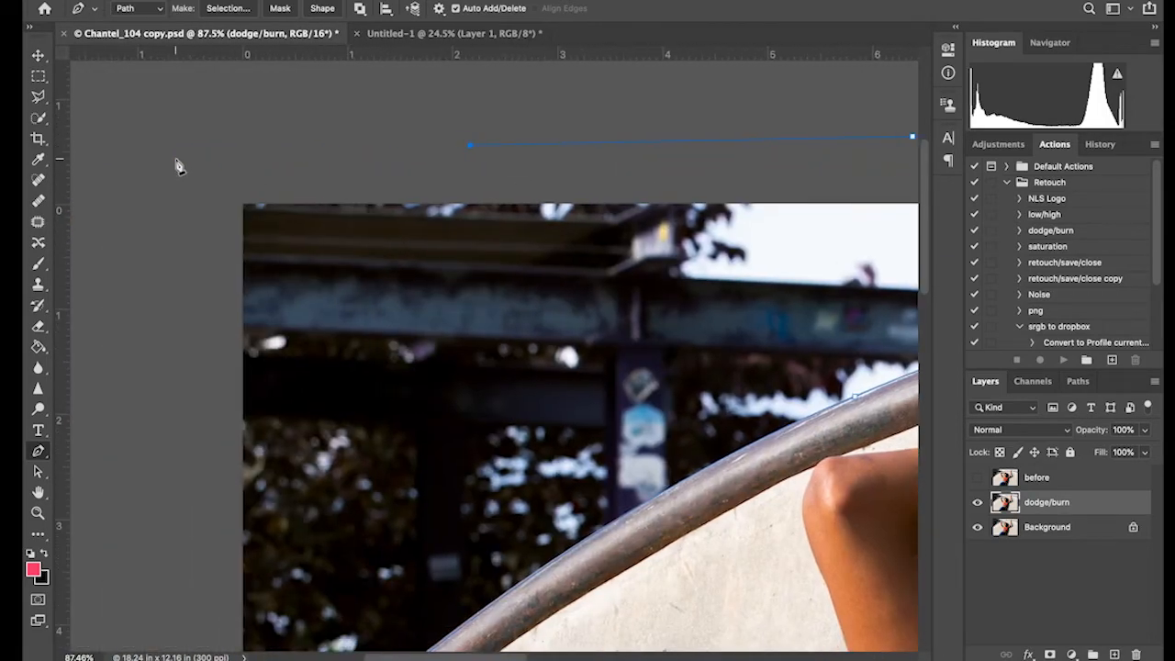
pyautogui.scroll(-5, 181, 270)
pyautogui.click(212, 333)
pyautogui.click(238, 544)
pyautogui.moveTo(276, 576); pyautogui.dragTo(294, 562)
pyautogui.scroll(-6, 509, 499)
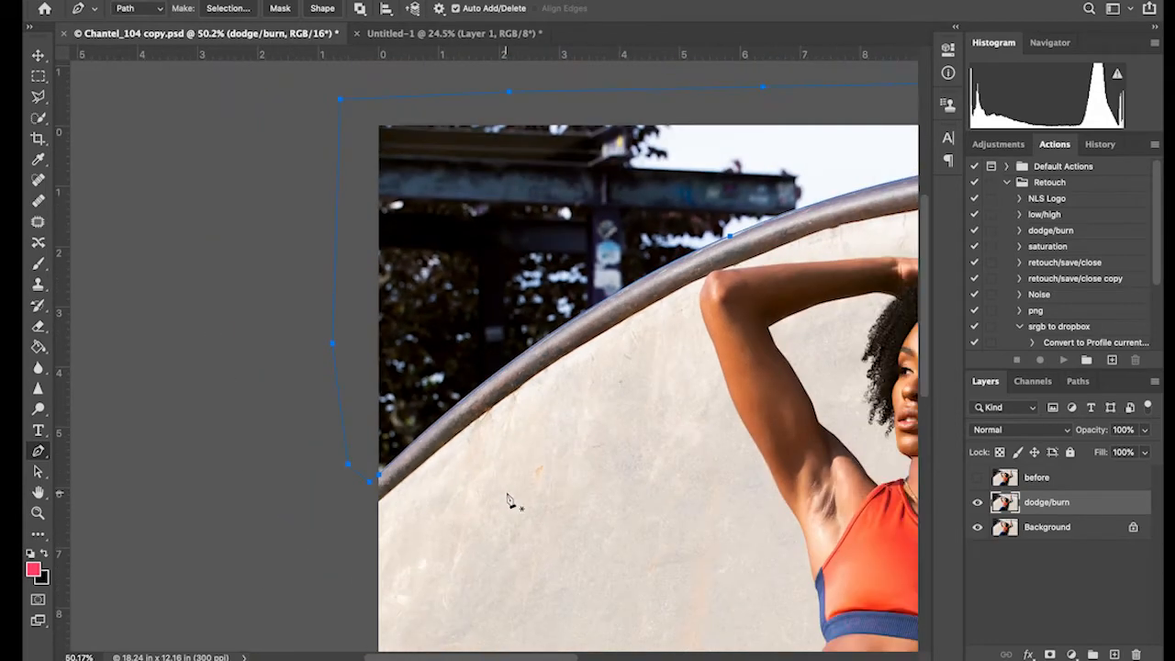
pyautogui.scroll(-2, 509, 500)
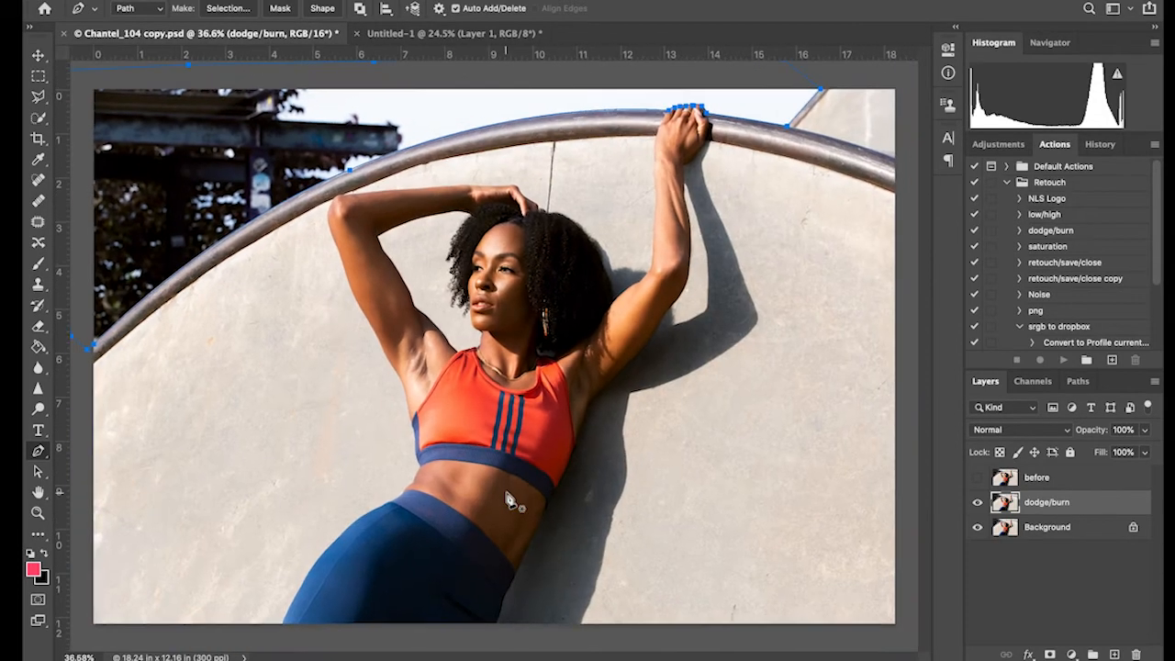
# Convert the background path into a new anti-aliased selection with a 1-pixel feather radius
pyautogui.rightClick(286, 147)
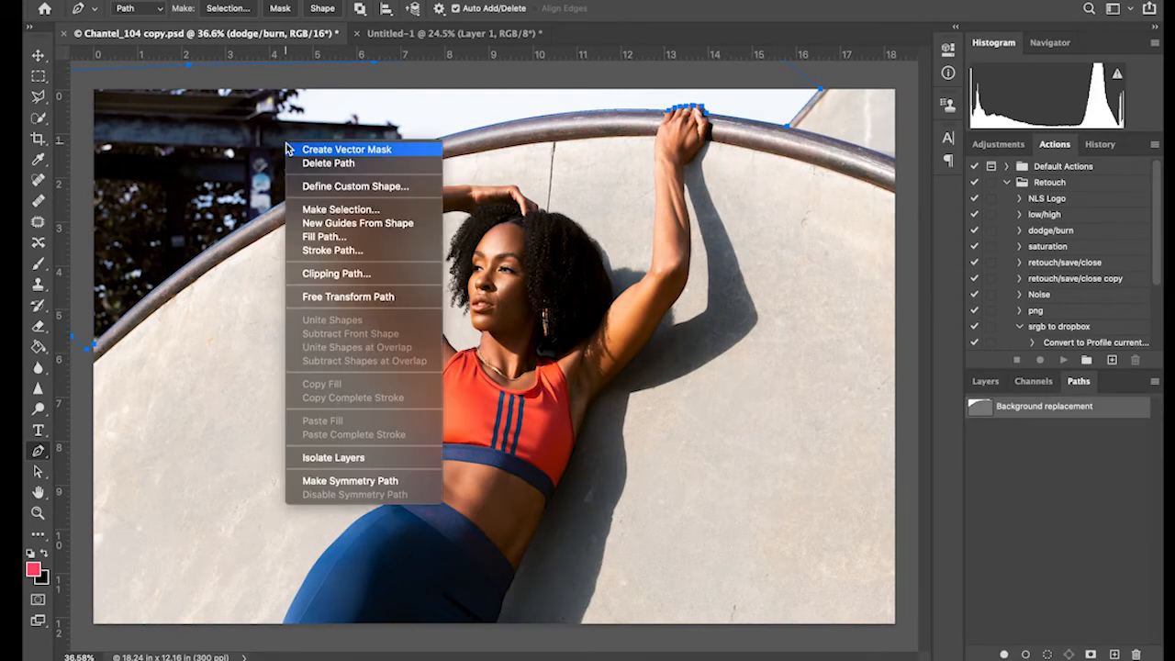
pyautogui.click(342, 207)
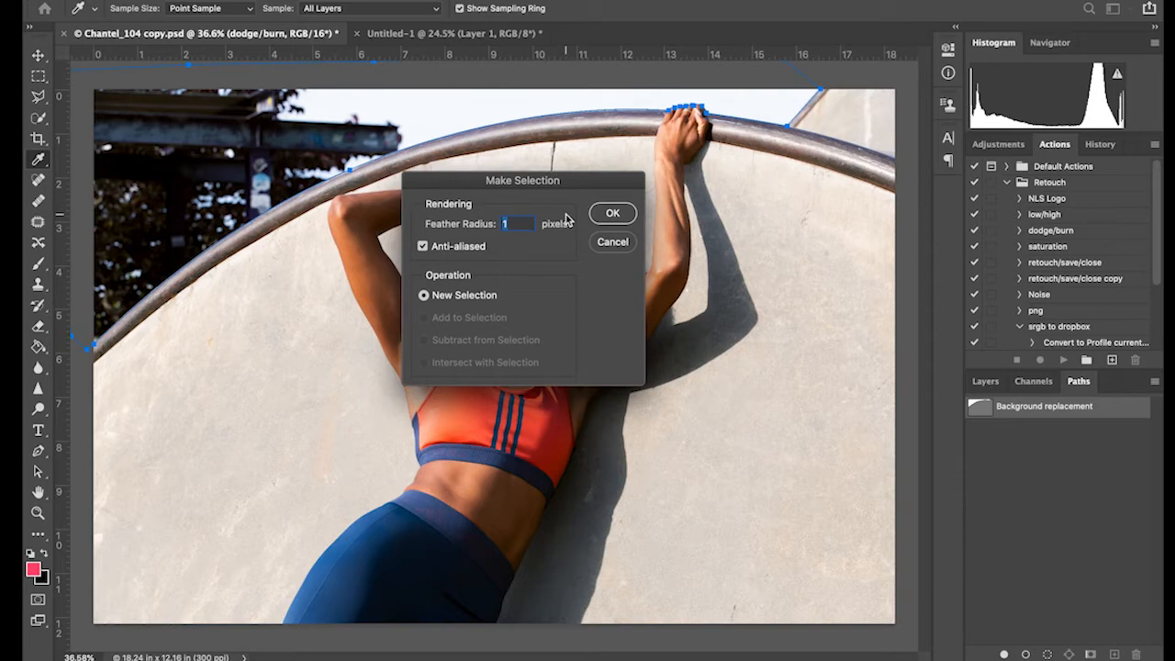
pyautogui.click(613, 213)
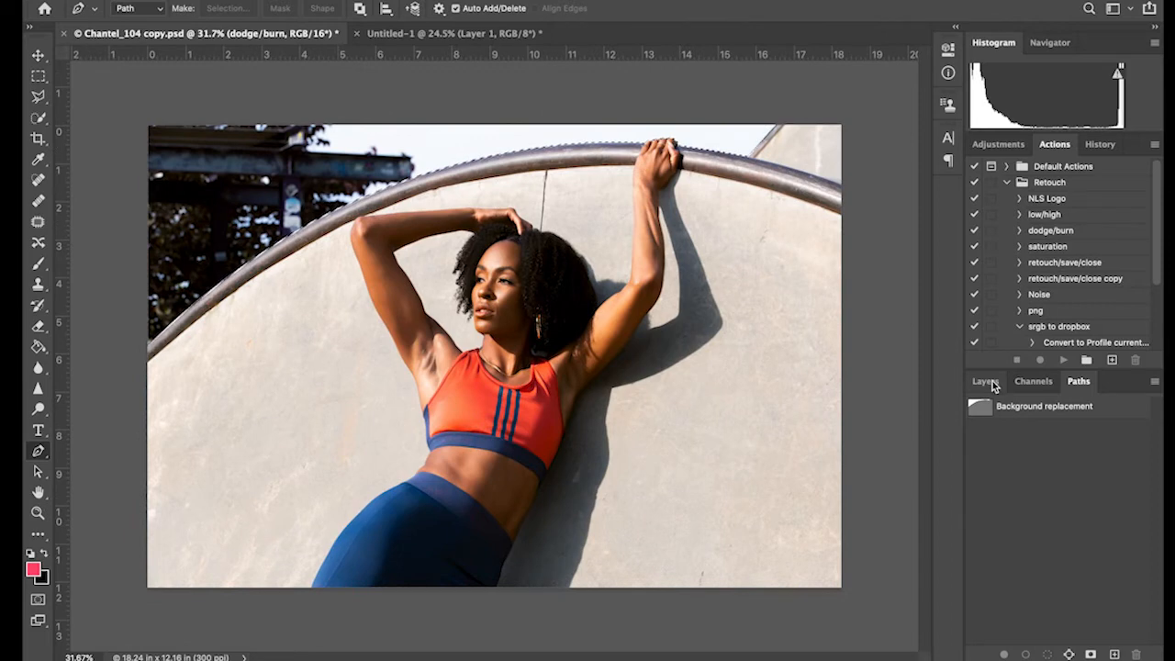
# Add a red Solid Color fill layer above dodge/burn, masked to the selected background area
pyautogui.click(988, 384)
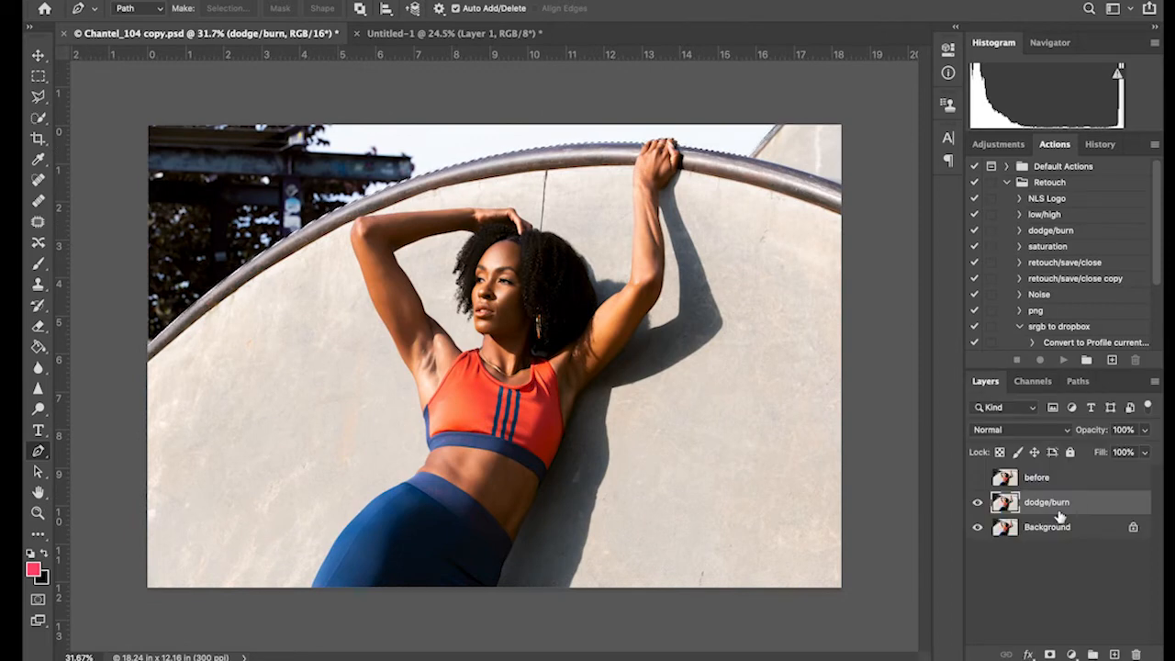
pyautogui.click(1072, 654)
pyautogui.click(1073, 350)
pyautogui.moveTo(845, 148)
pyautogui.mouseDown()
pyautogui.moveTo(887, 137)
pyautogui.moveTo(938, 98)
pyautogui.mouseUp()
pyautogui.click(1072, 92)
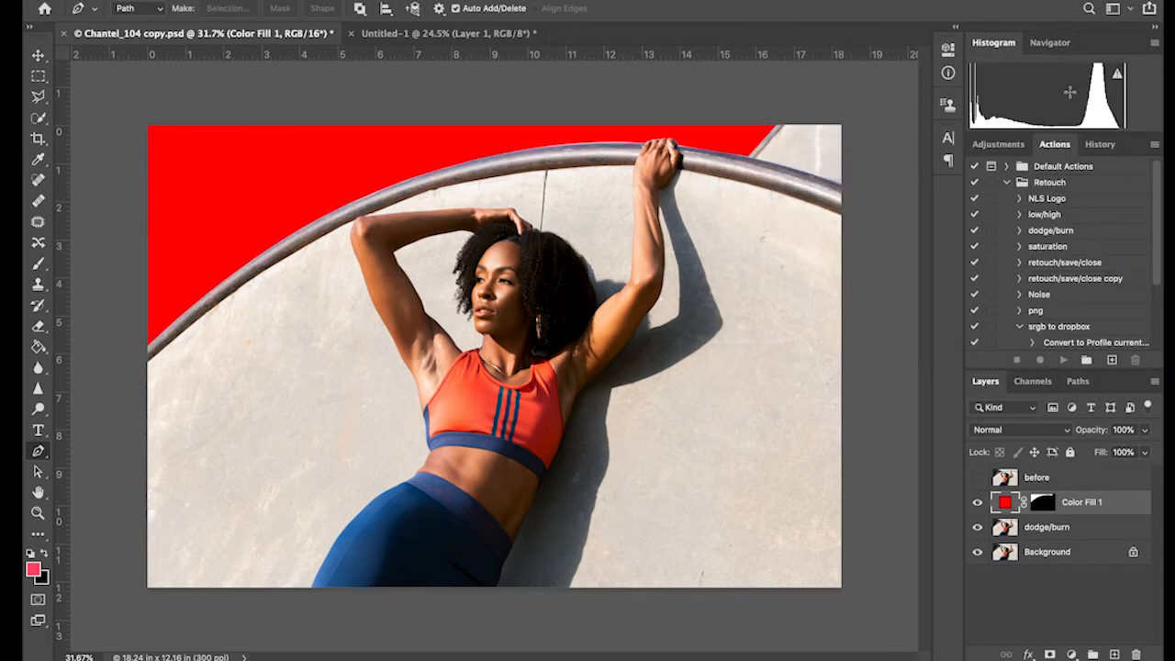
# Bring the cloudy sky layer from Untitled-1 into the portrait document and position it over the upper part of the photo
pyautogui.click(454, 34)
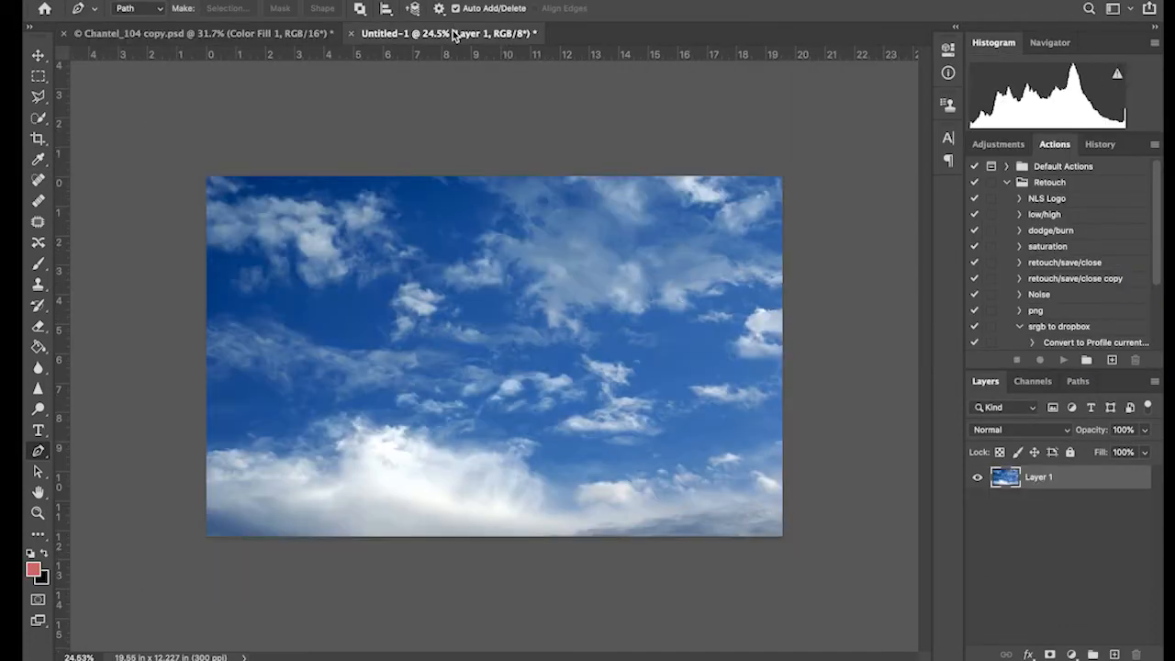
pyautogui.press('v')
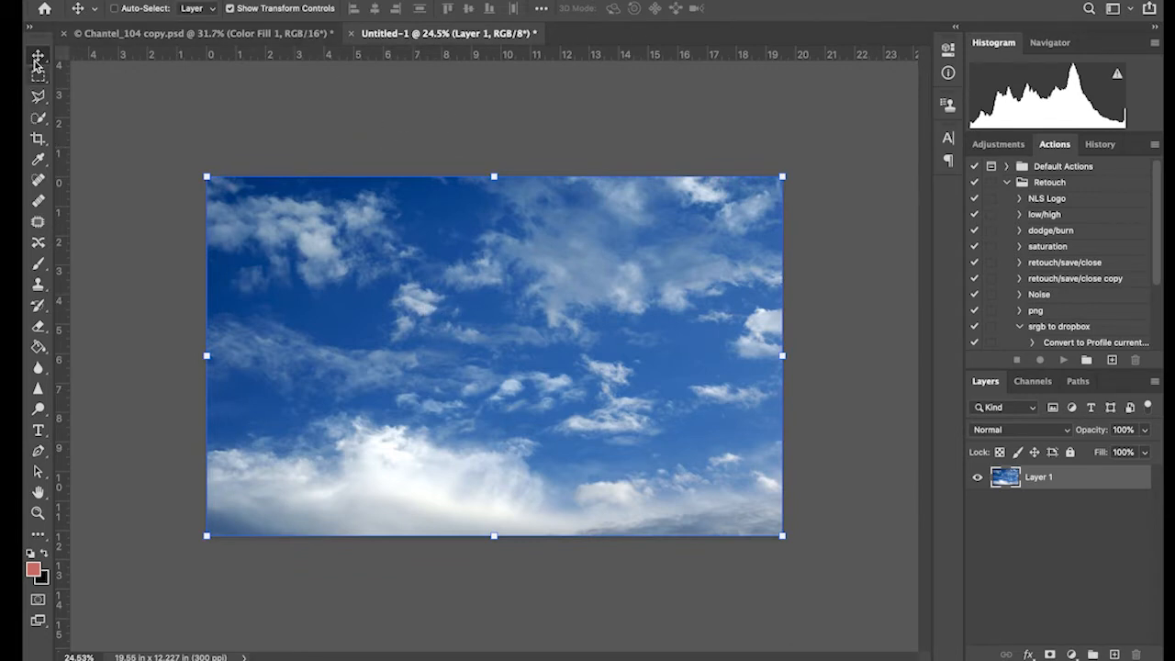
pyautogui.moveTo(419, 249); pyautogui.dragTo(274, 87)
pyautogui.click(262, 35)
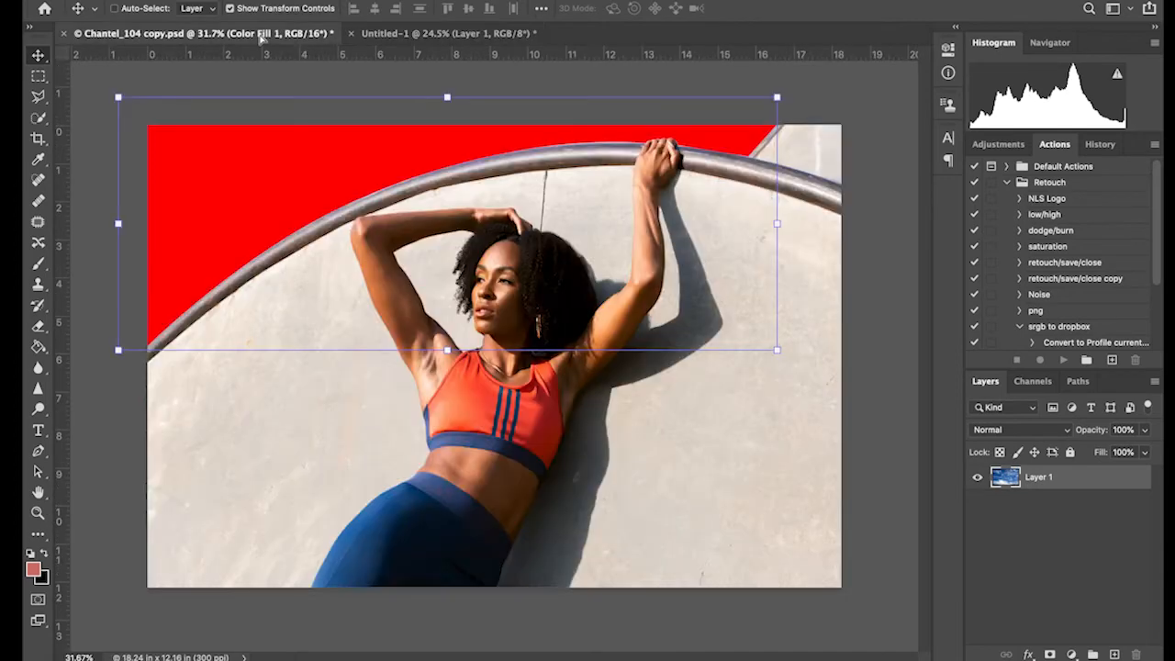
pyautogui.moveTo(358, 260); pyautogui.dragTo(362, 259)
pyautogui.click(533, 218)
pyautogui.click(707, 246)
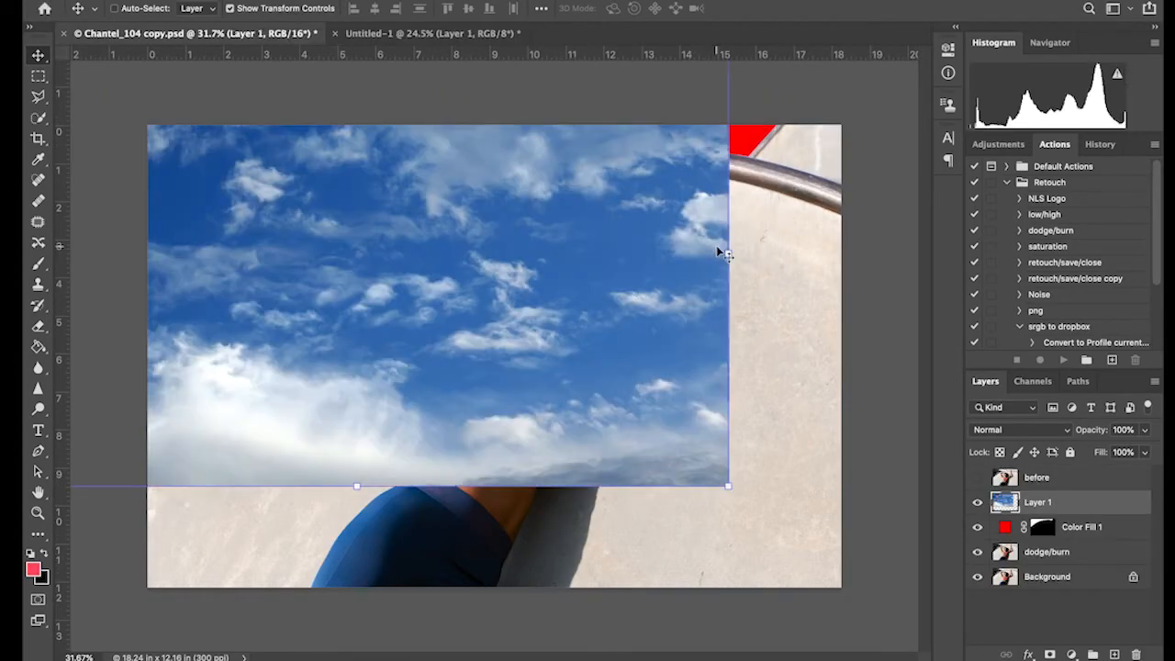
pyautogui.moveTo(433, 284); pyautogui.dragTo(543, 362)
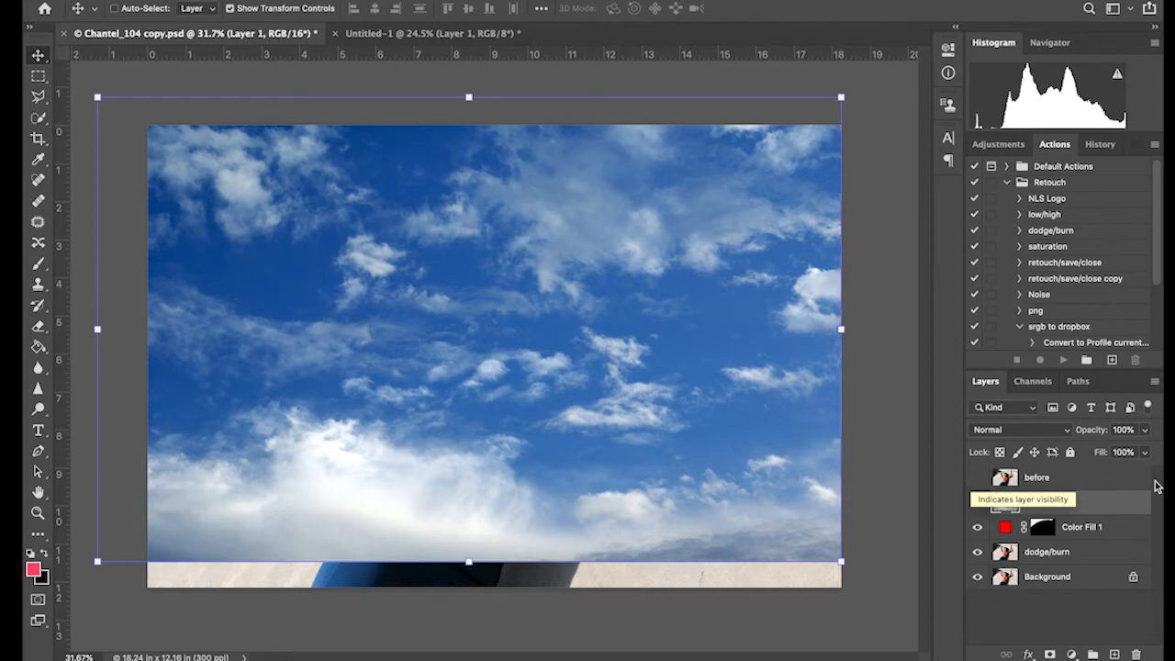
# Hide the sky layer and the red Color Fill 1 layer
pyautogui.click(978, 504)
pyautogui.click(977, 528)
pyautogui.click(977, 527)
pyautogui.click(978, 527)
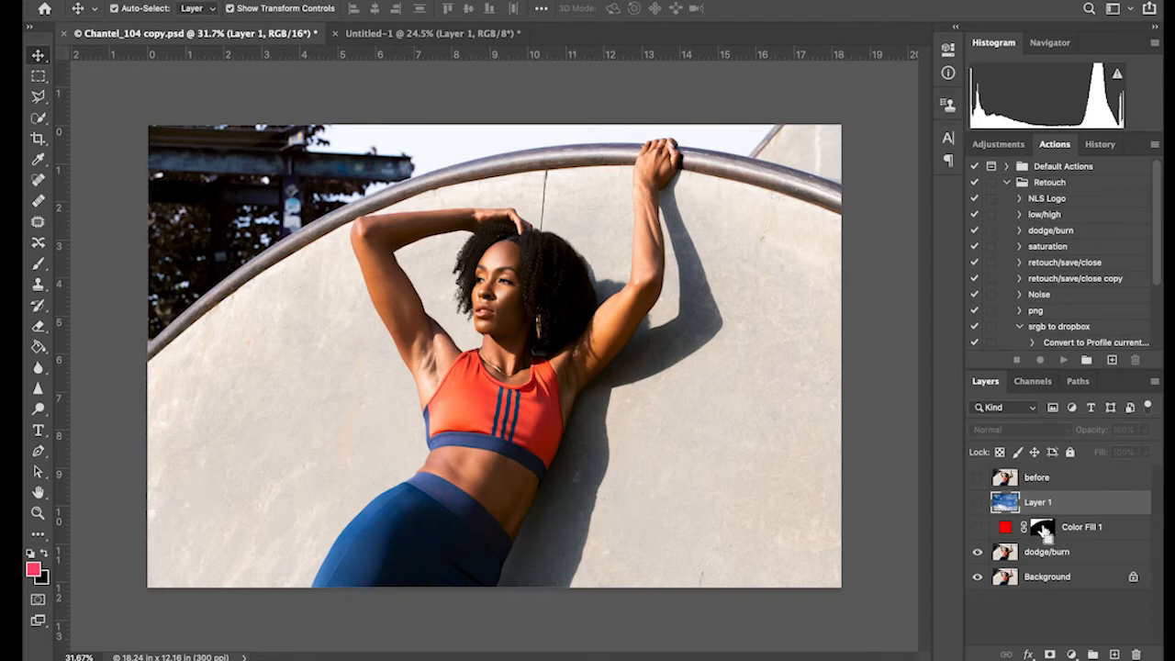
# Load the Color Fill 1 mask as a selection, show the sky layer, and add a layer mask to it
pyautogui.keyDown('super'); pyautogui.click(1043, 530); pyautogui.keyUp('super')
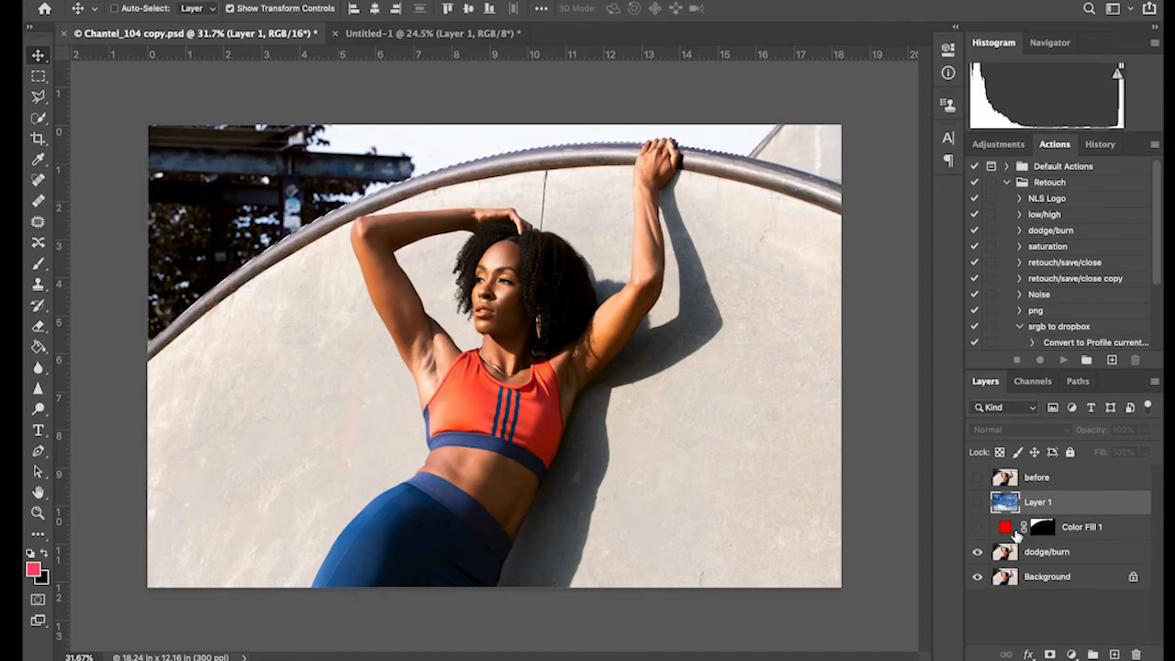
pyautogui.click(979, 503)
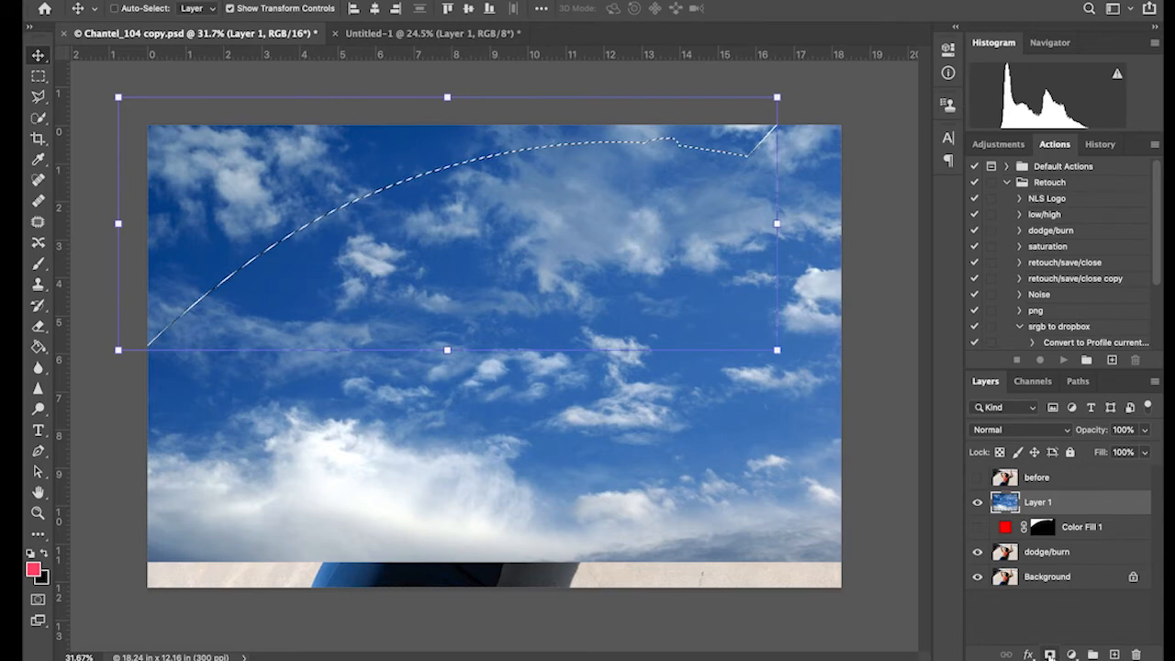
pyautogui.click(1050, 655)
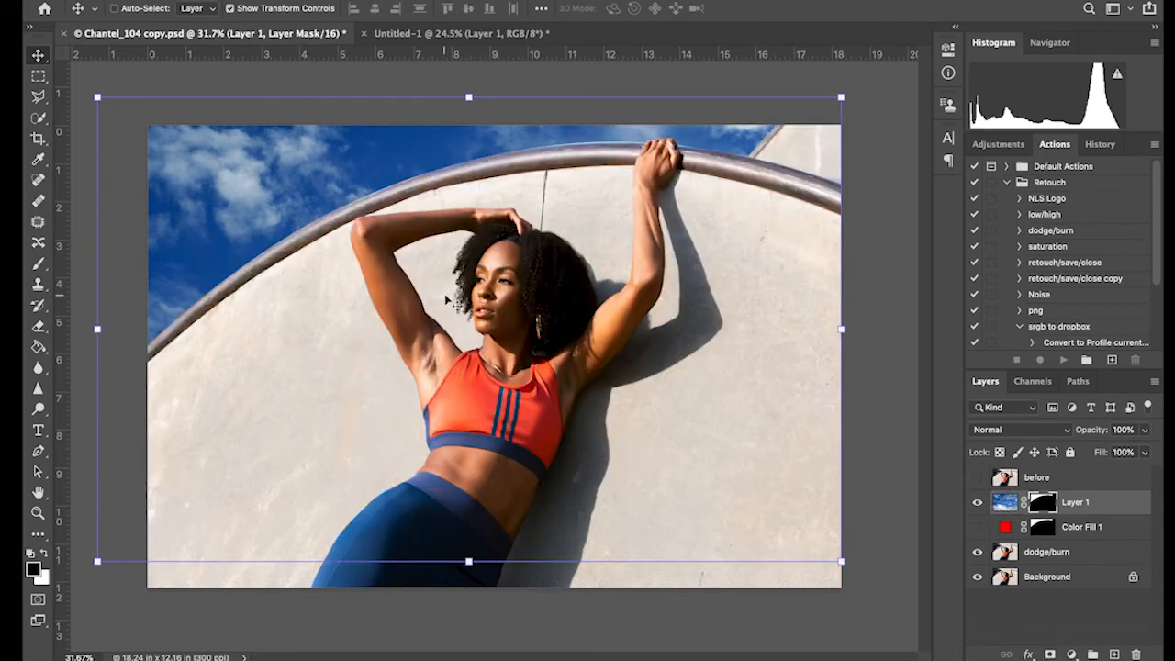
# Unlink the sky image from its mask and reposition the clouds within the masked background
pyautogui.press('m')
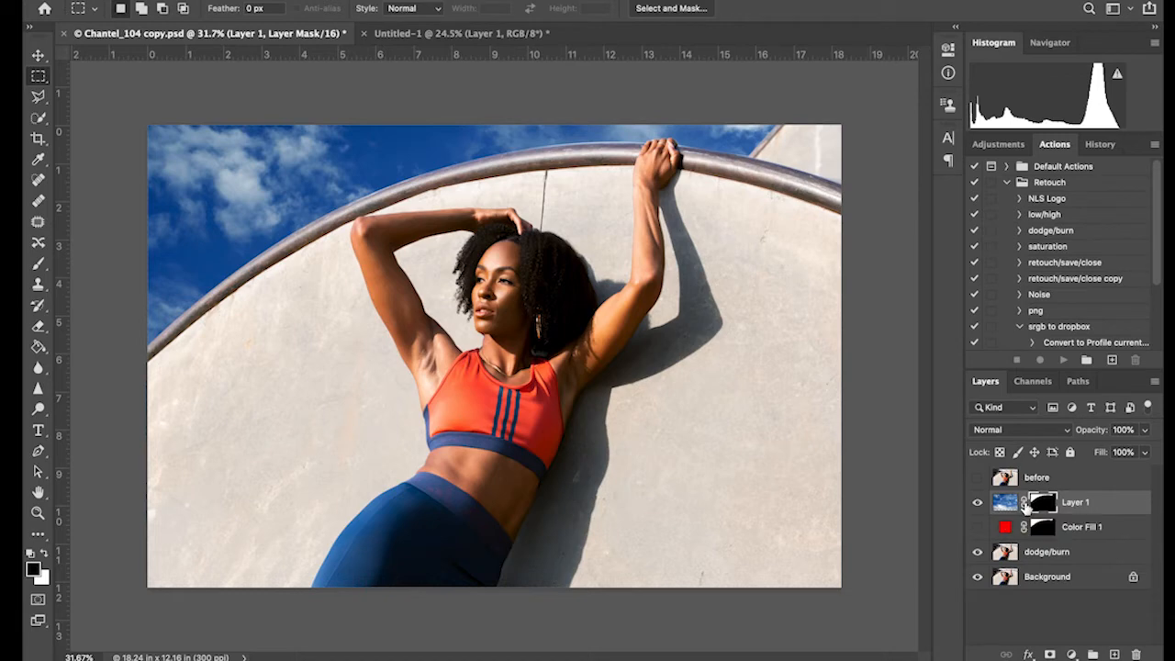
pyautogui.click(1004, 504)
pyautogui.press('v')
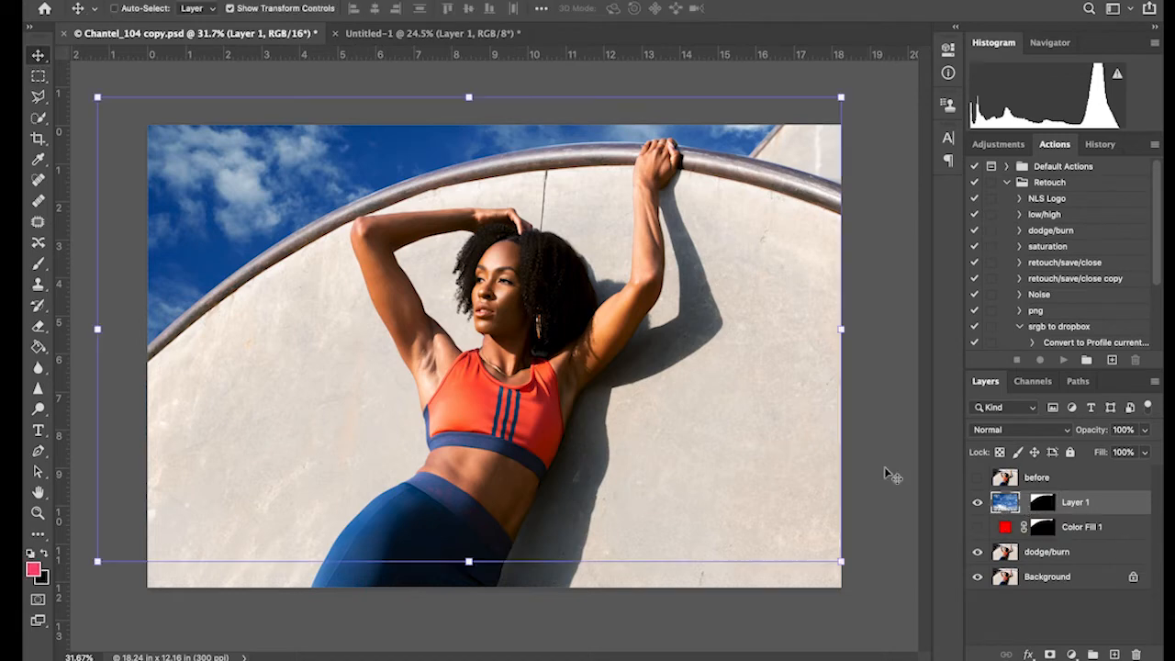
pyautogui.moveTo(276, 241); pyautogui.dragTo(261, 184)
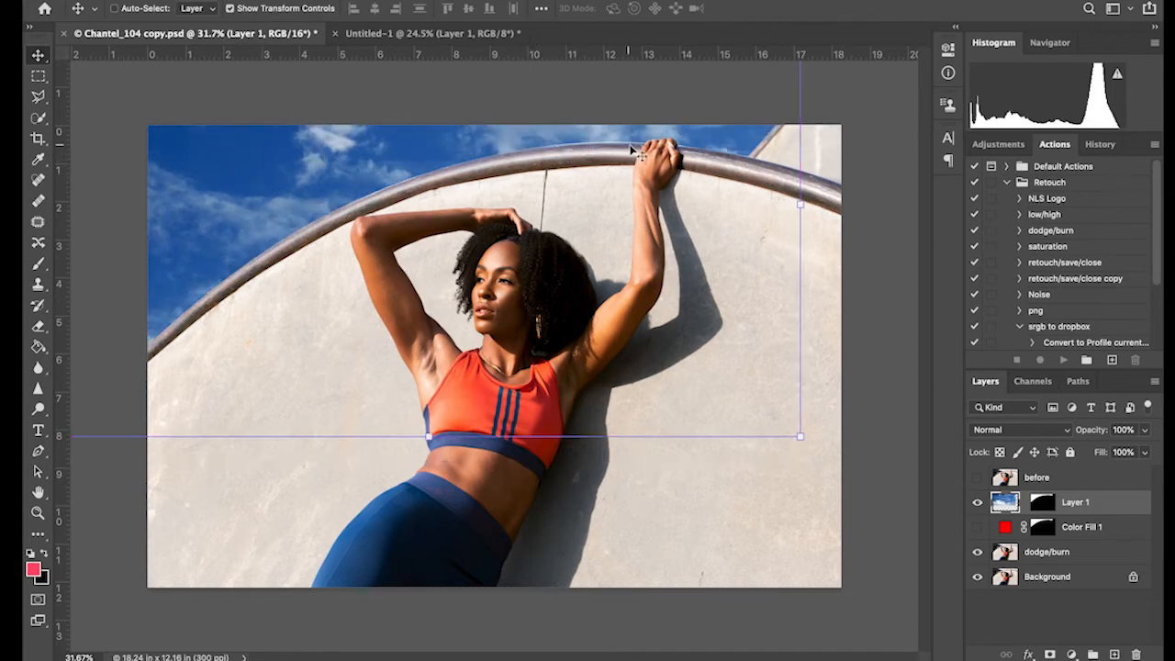
pyautogui.moveTo(363, 208); pyautogui.dragTo(227, 143)
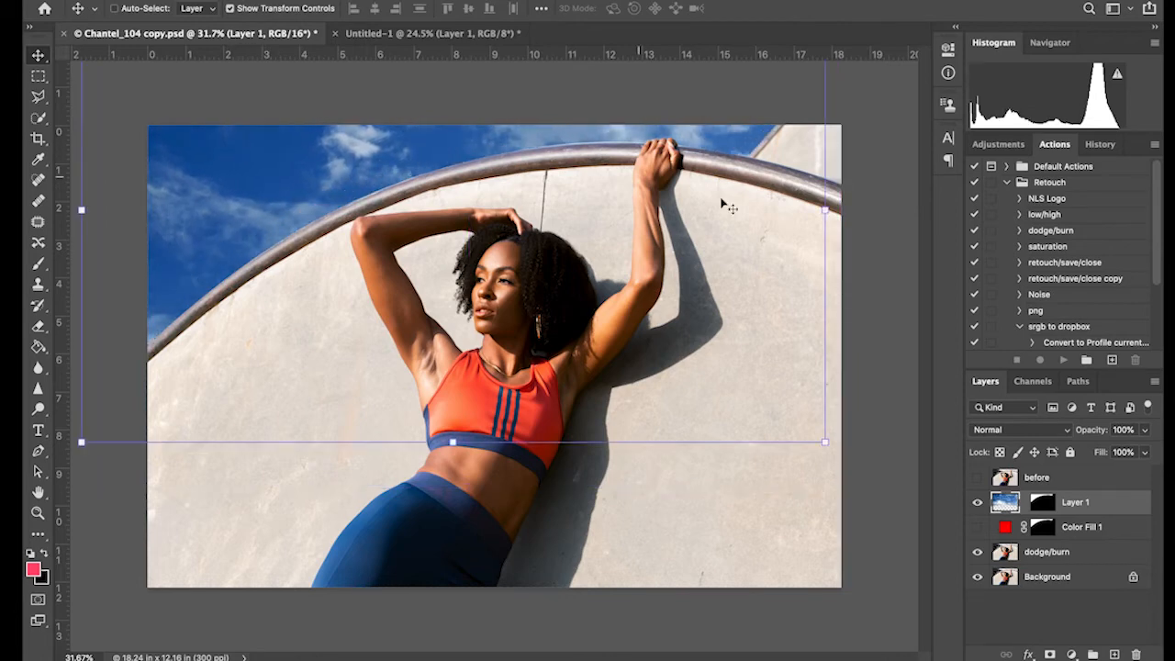
# Add a Levels adjustment layer above the sky layer and clip it to that layer
pyautogui.click(1072, 654)
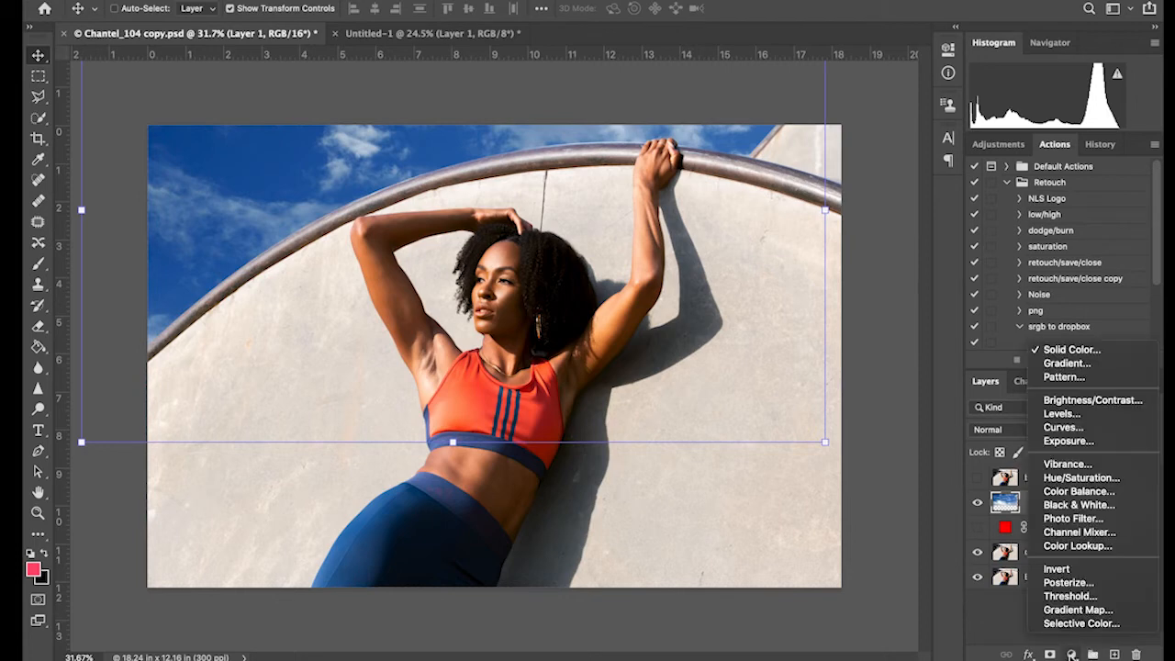
pyautogui.click(1099, 420)
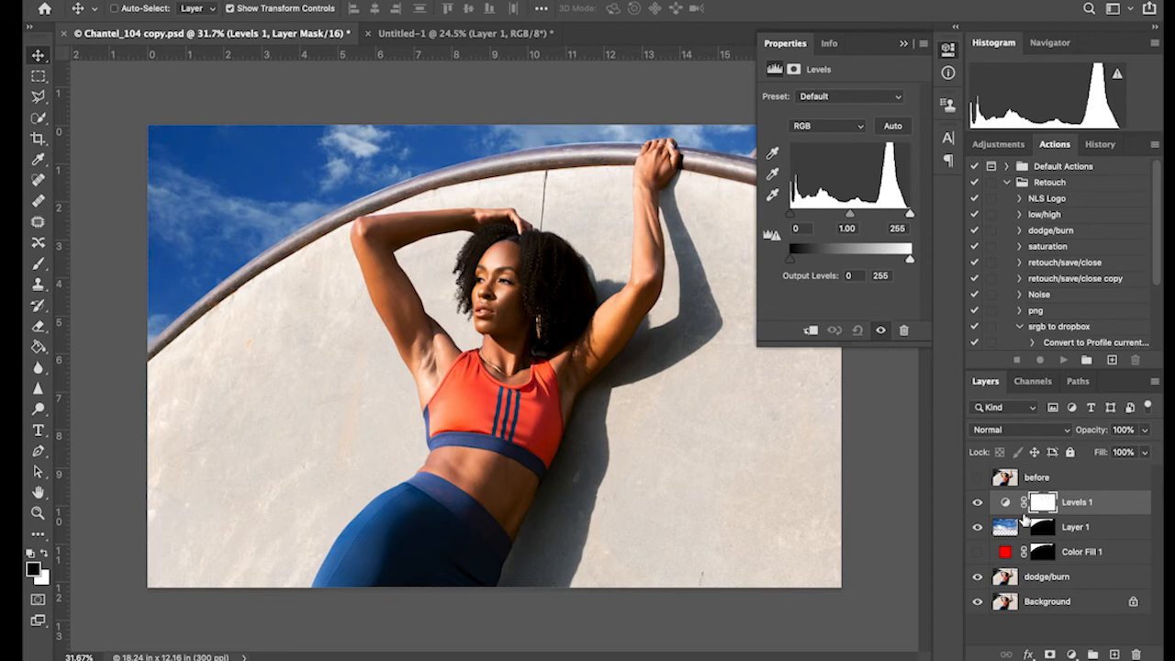
pyautogui.click(1067, 526)
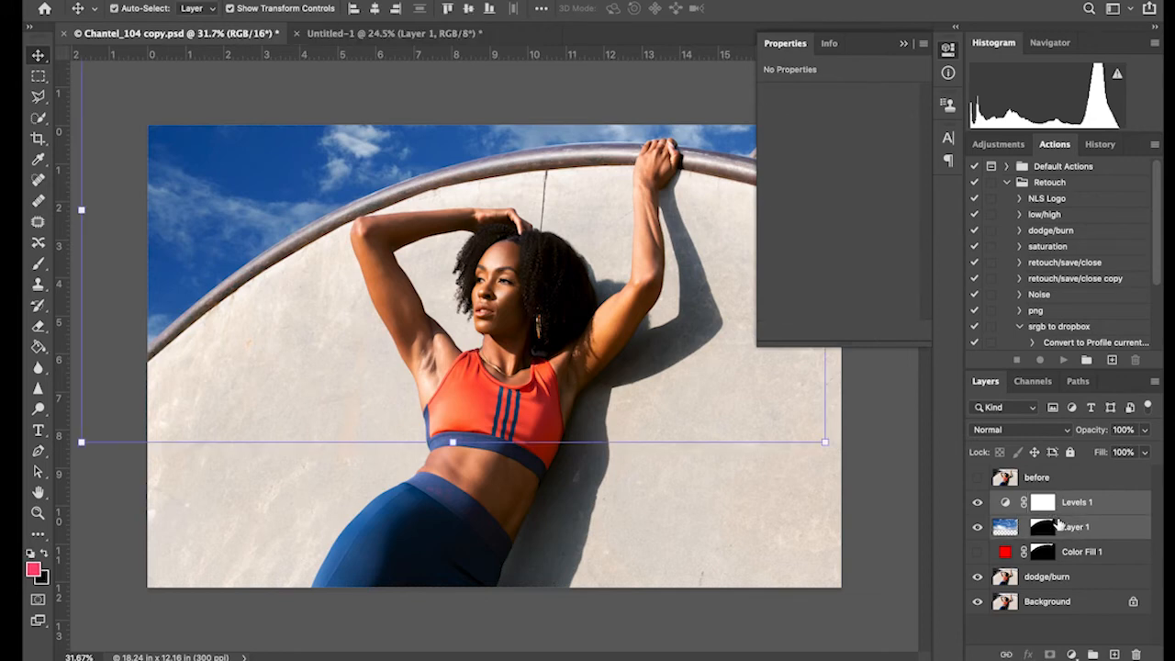
pyautogui.keyDown('alt'); pyautogui.click(1065, 514); pyautogui.keyUp('alt')
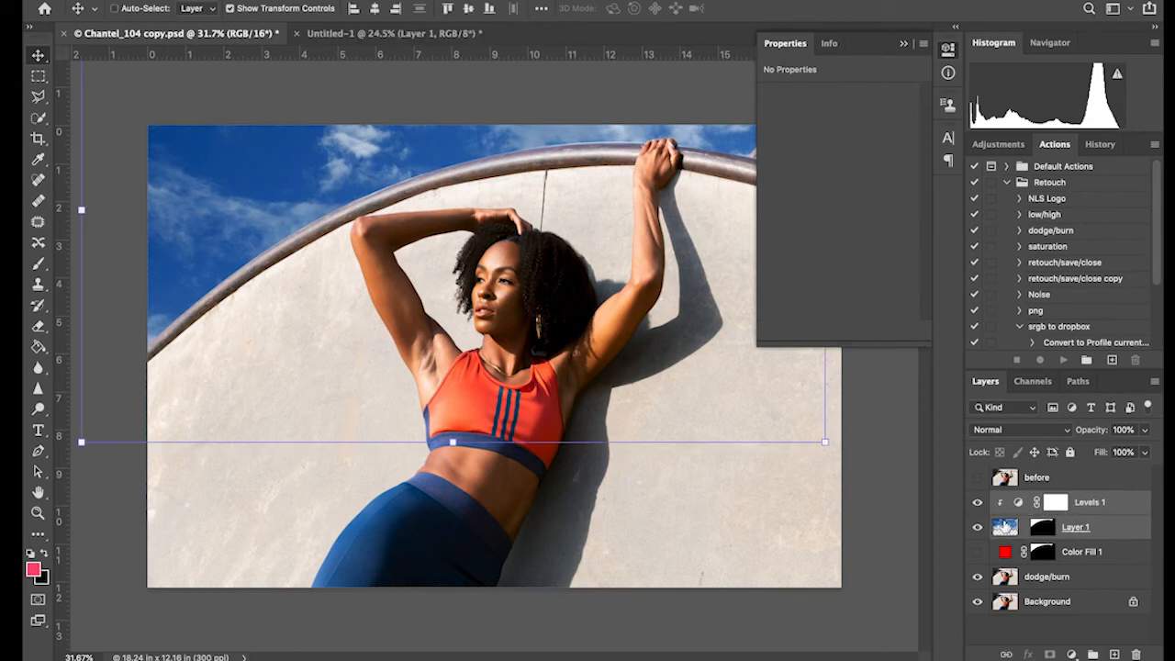
# Set the clipped Levels adjustment's black input level to 10 and its white input level to 243
pyautogui.click(1080, 511)
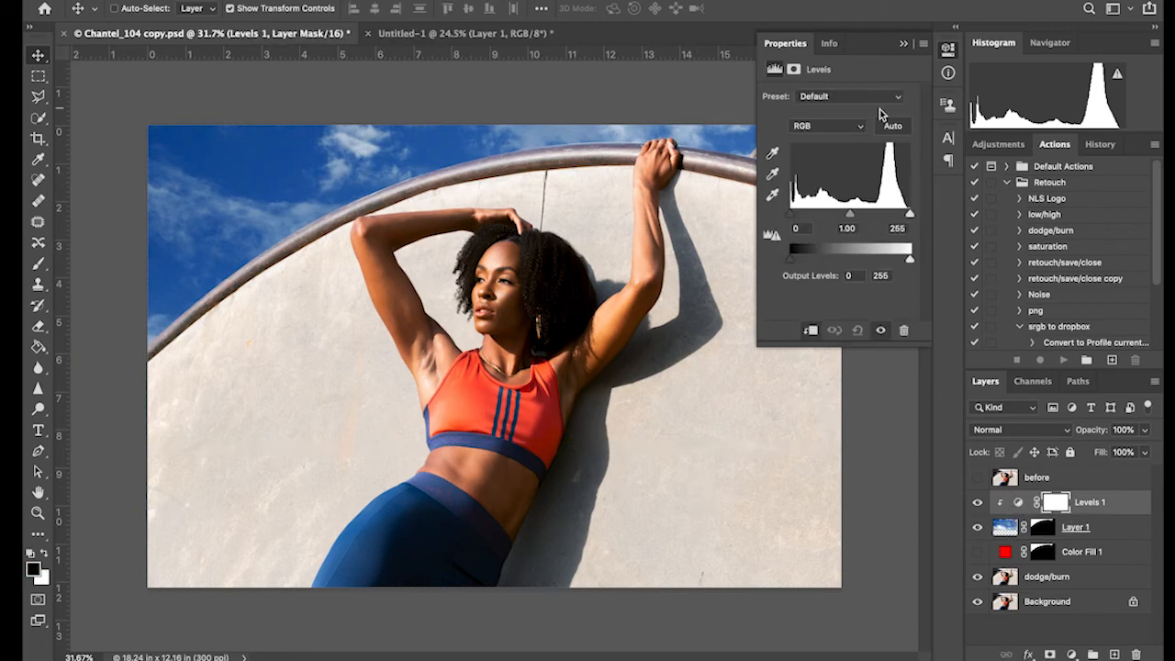
pyautogui.moveTo(792, 216); pyautogui.dragTo(797, 221)
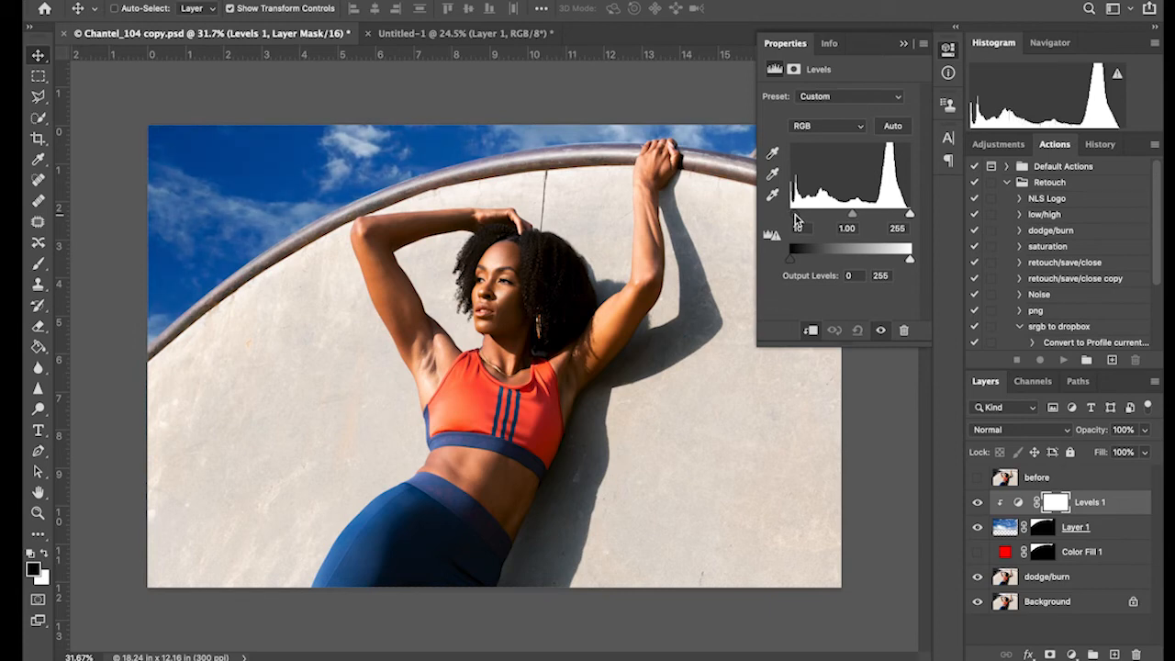
pyautogui.moveTo(910, 215); pyautogui.dragTo(906, 215)
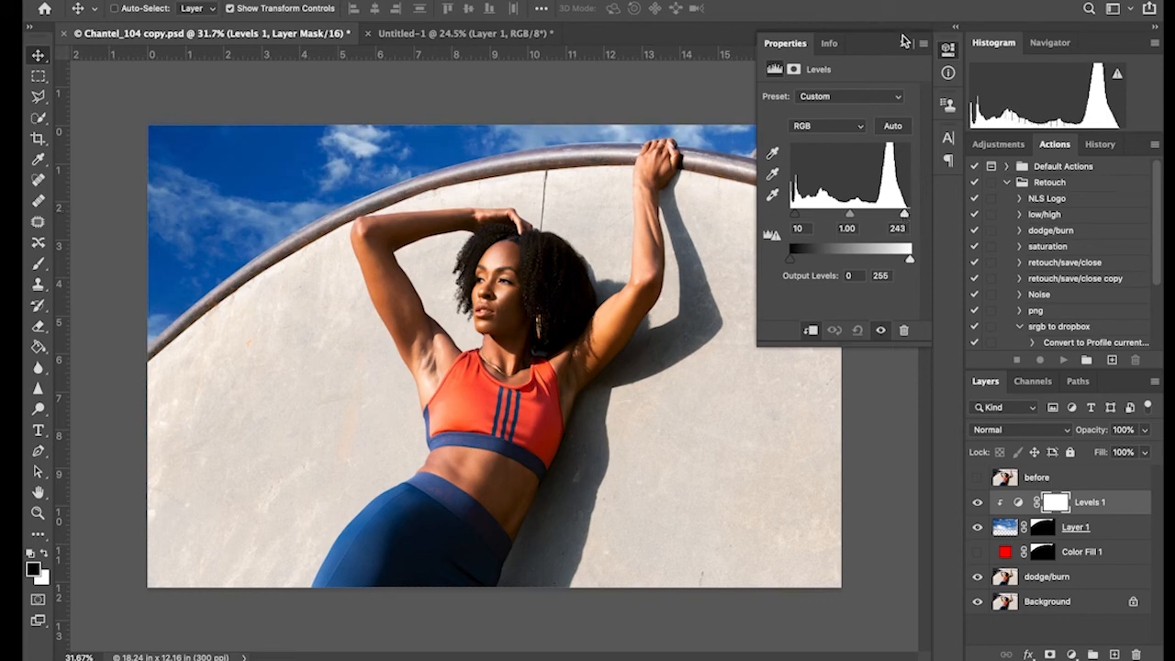
# Move the sky image, independently of its mask, about 1 in left and 0.3 in up to reposition the clouds
pyautogui.click(1017, 528)
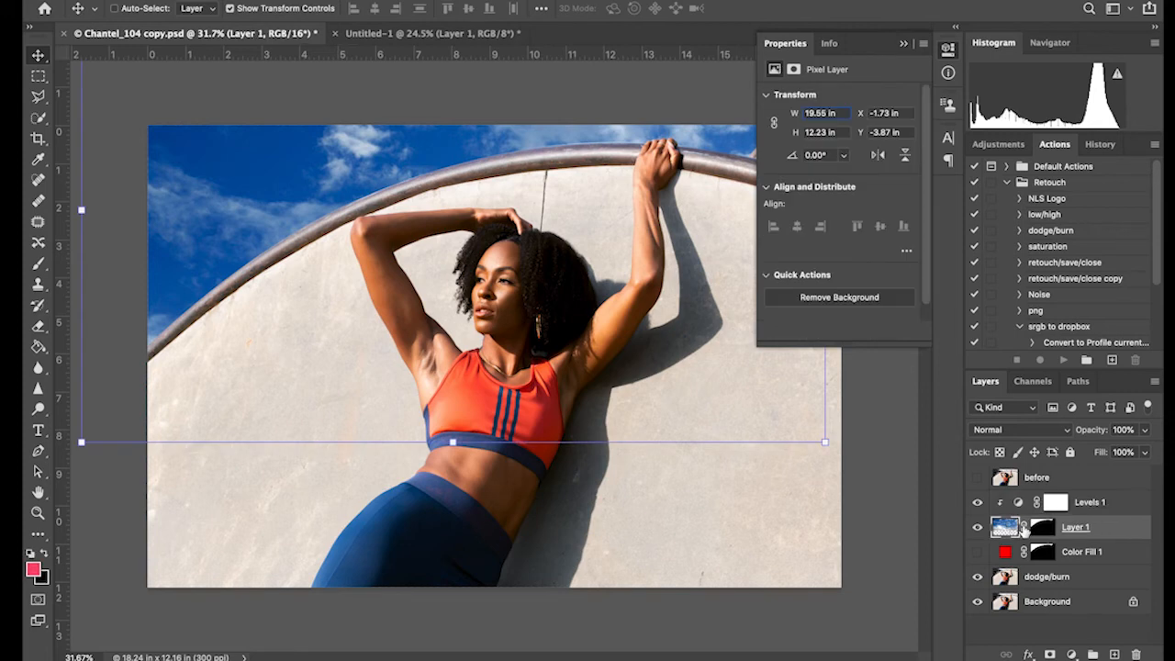
pyautogui.moveTo(461, 331); pyautogui.dragTo(413, 316)
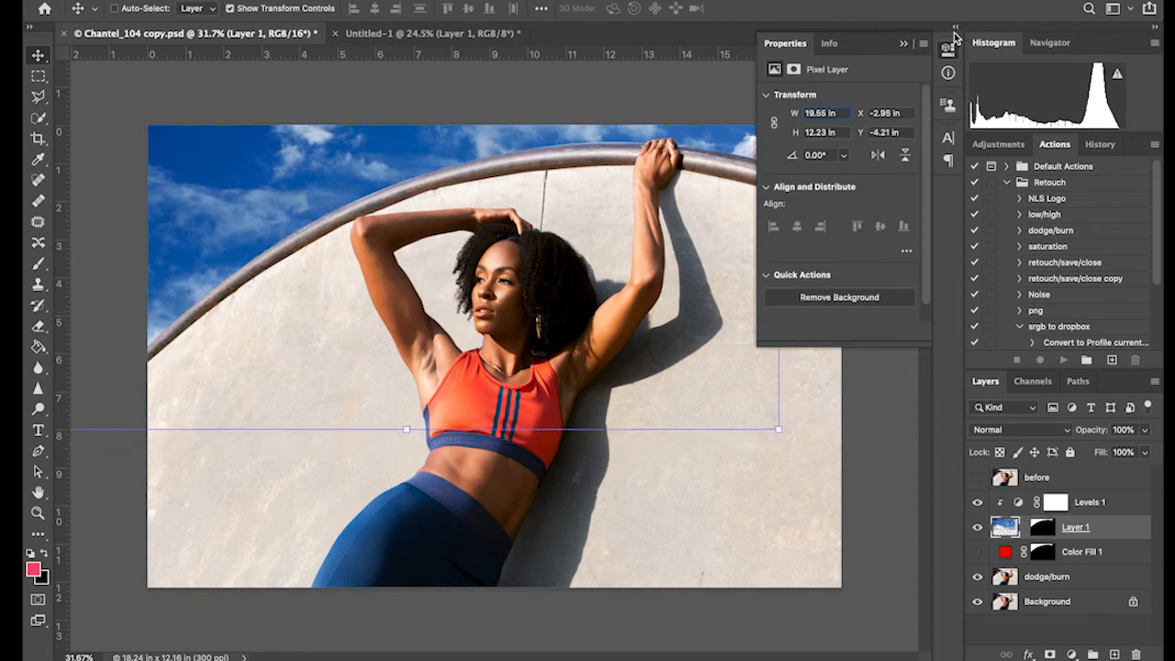
pyautogui.click(906, 48)
pyautogui.moveTo(578, 197); pyautogui.dragTo(585, 195)
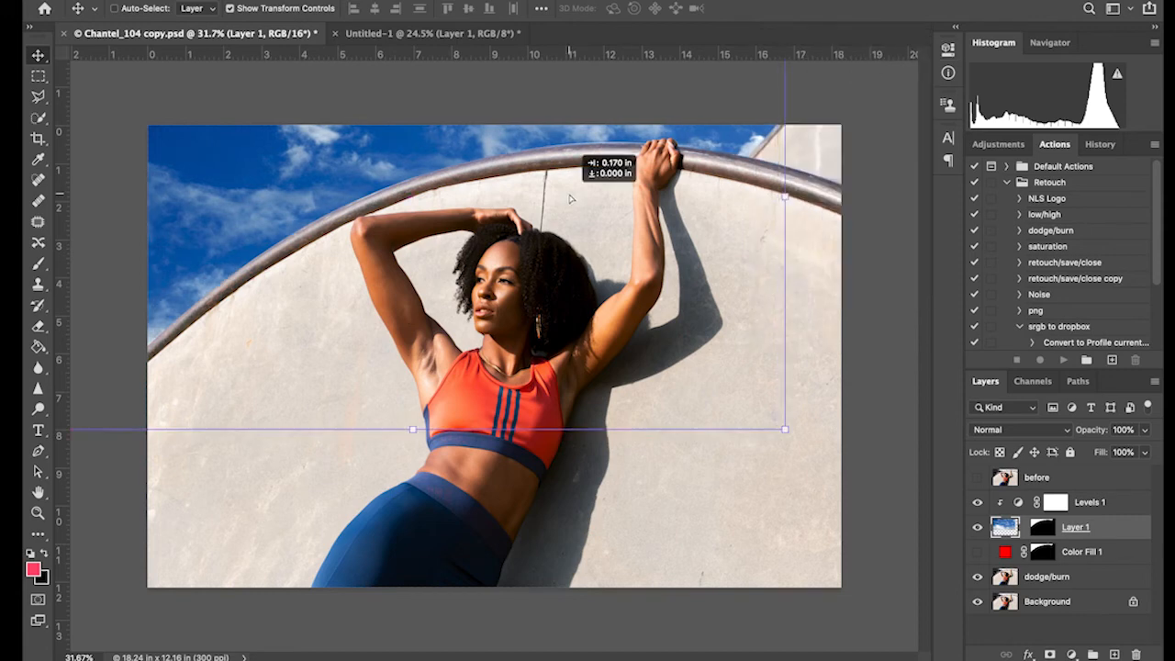
# Nudge the sky layer's mask slightly down along the wall's rail and switch to the Rectangular Marquee tool
pyautogui.click(1042, 531)
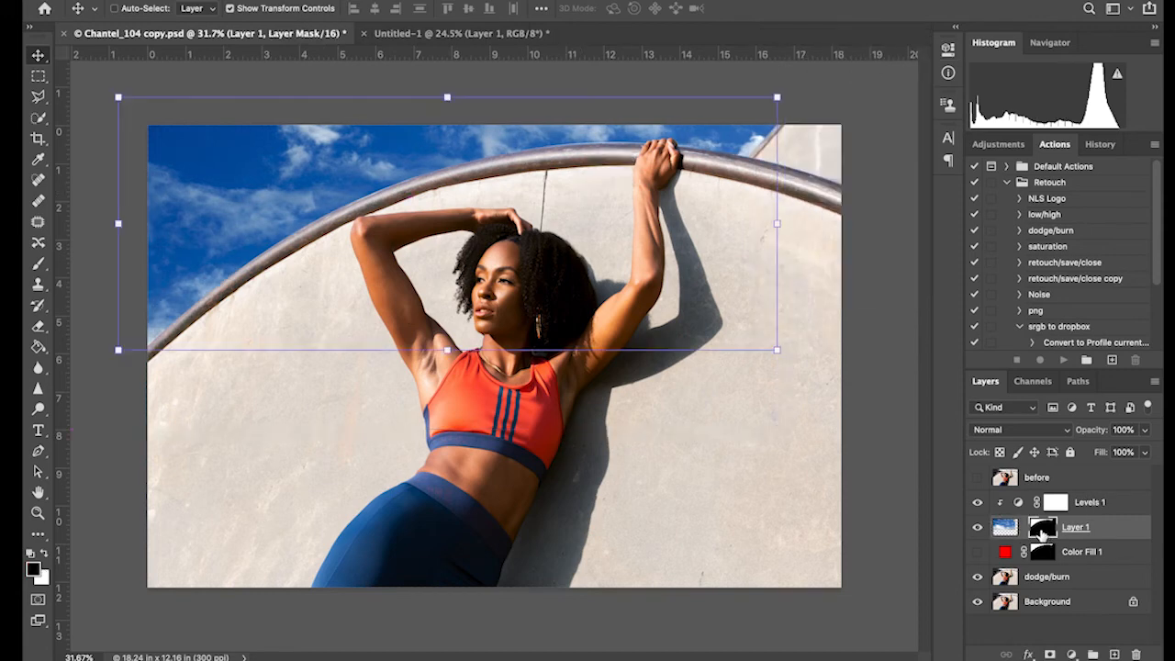
pyautogui.press('Down')
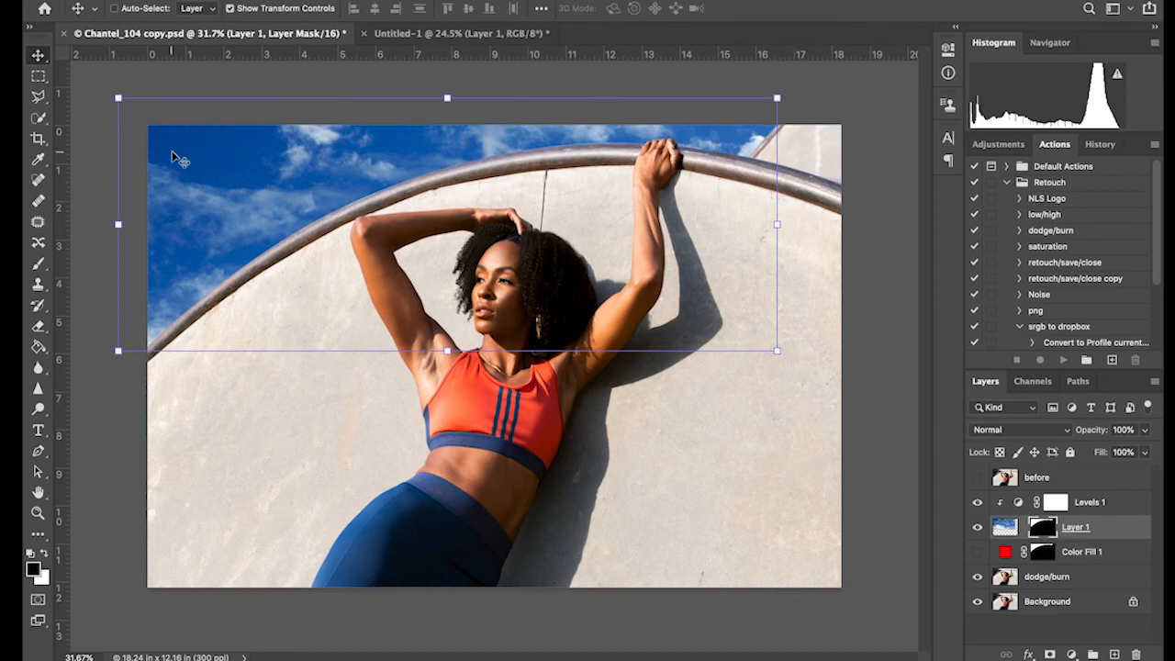
pyautogui.click(38, 76)
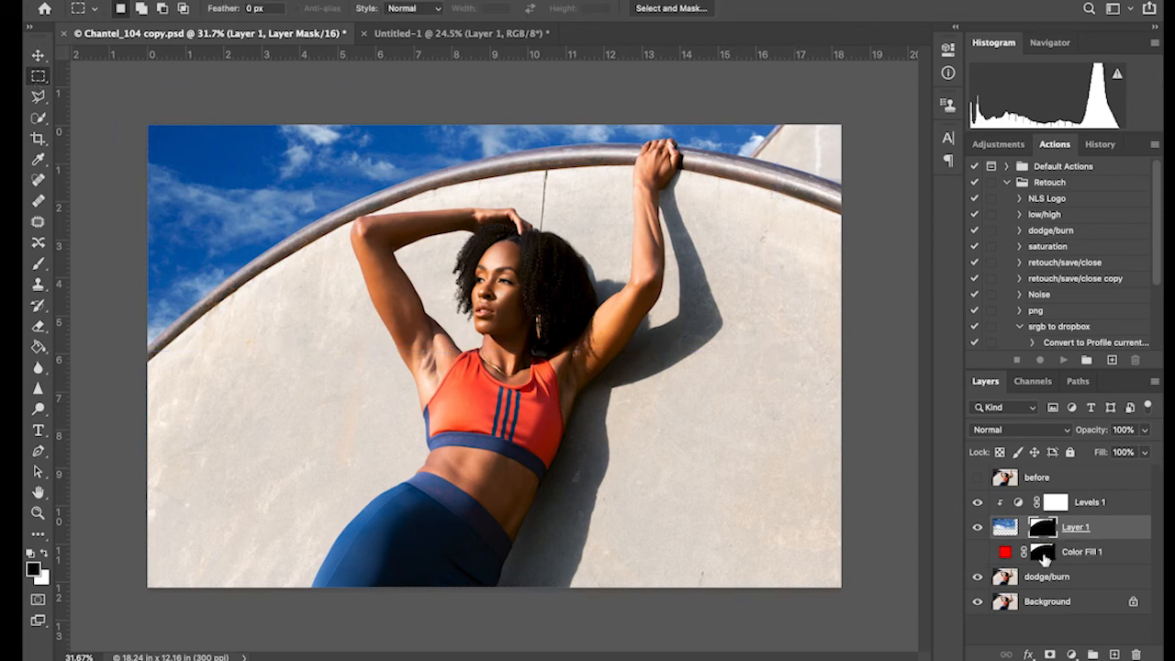
# Toggle the visibility of the "before" layer to compare the original photo with the new sky, leaving it hidden
pyautogui.click(978, 478)
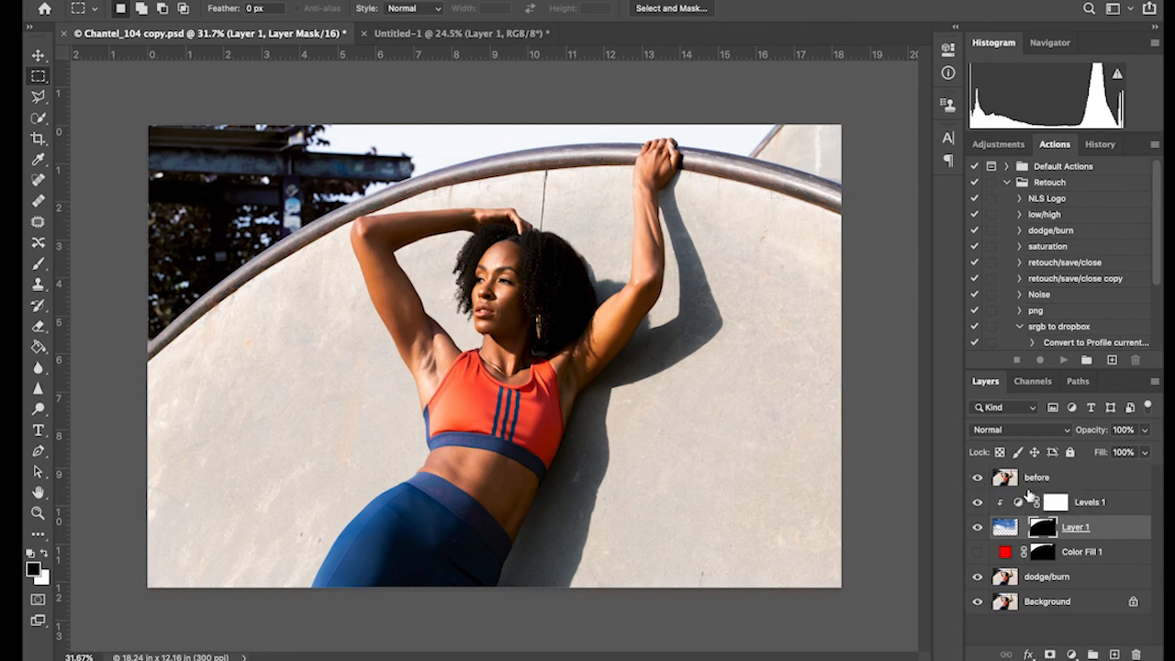
pyautogui.click(978, 479)
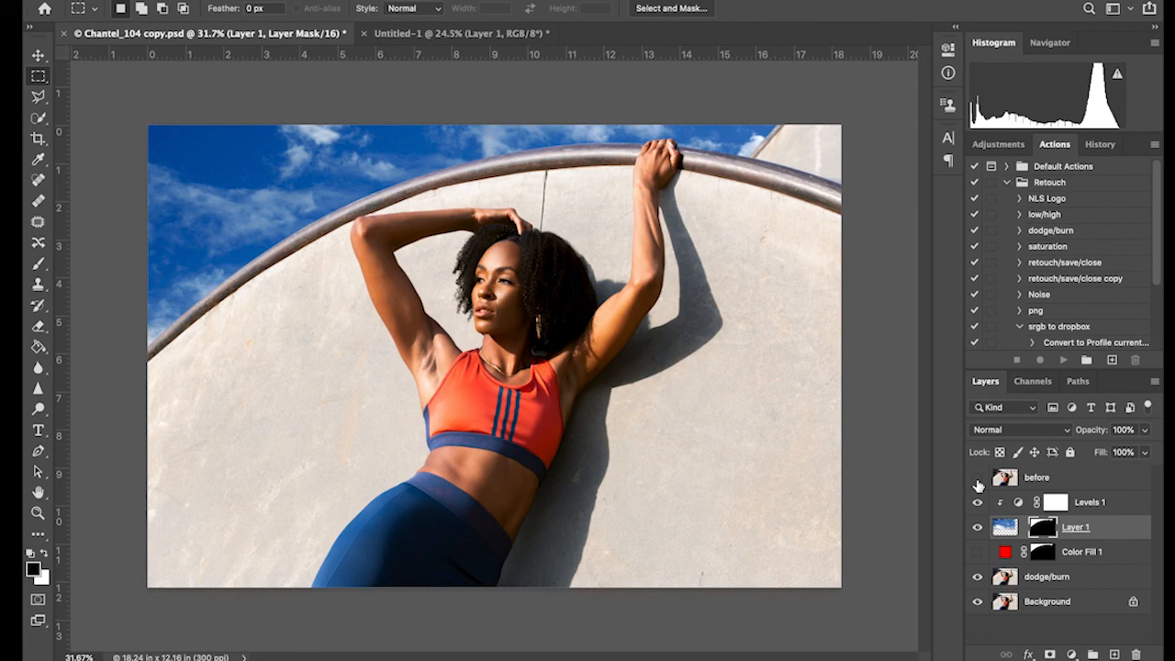
pyautogui.click(977, 479)
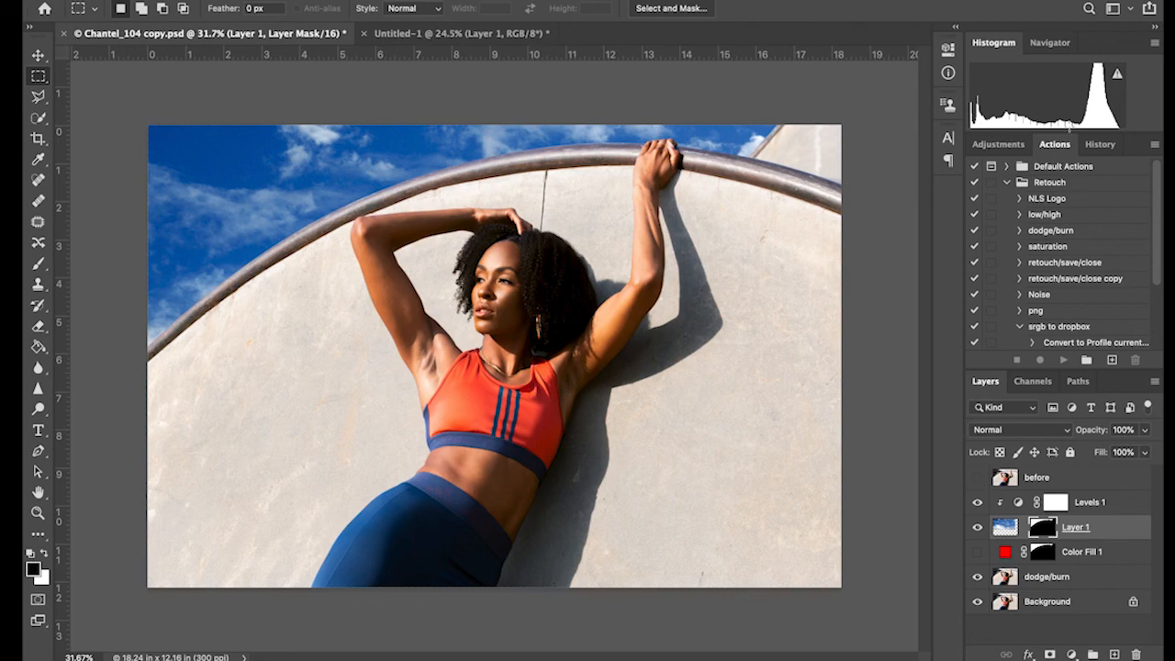